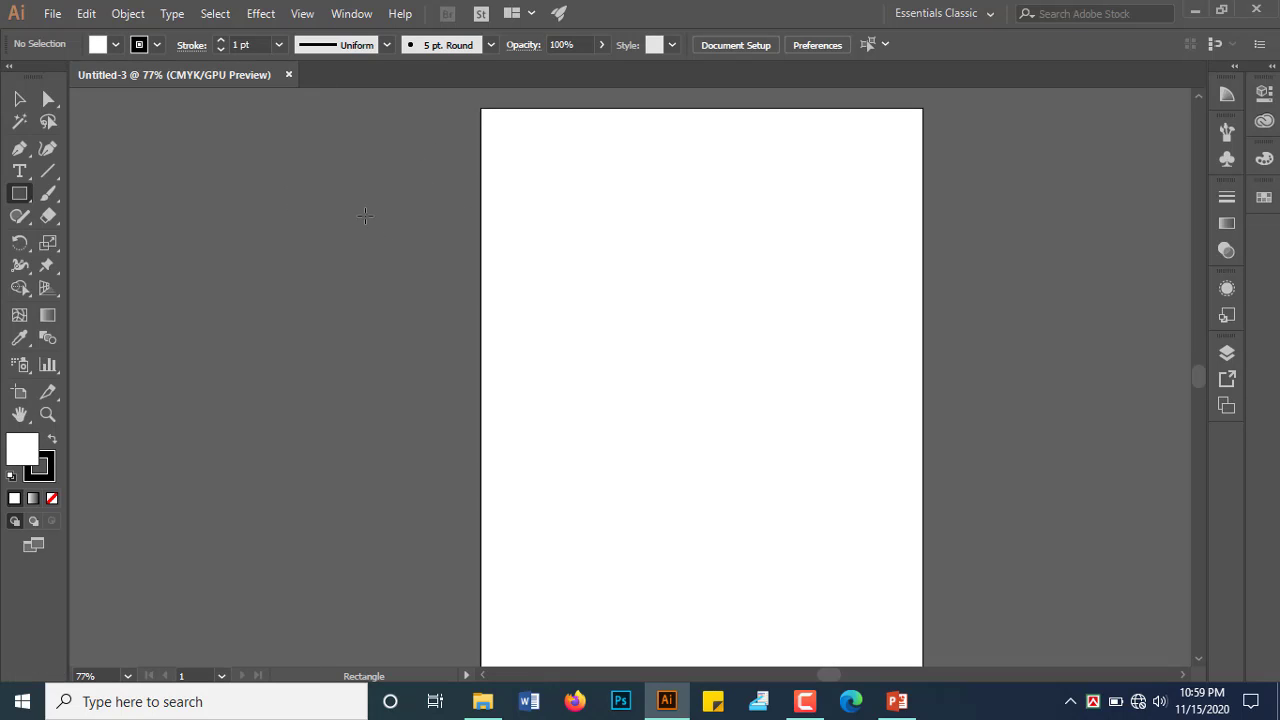
Draw two freehand rectangles, one in the artboard's upper half and one about 477 by 245 px near its lower edge.
click(18, 195)
mouse_move(554, 213)
mouse_down()
mouse_move(620, 316)
mouse_move(704, 300)
mouse_move(632, 216)
mouse_move(610, 331)
mouse_move(709, 277)
mouse_move(594, 263)
mouse_move(746, 374)
mouse_move(734, 314)
mouse_move(604, 255)
mouse_move(720, 366)
mouse_move(815, 338)
mouse_move(766, 400)
mouse_move(648, 410)
mouse_move(806, 383)
mouse_move(709, 363)
mouse_move(731, 397)
mouse_move(815, 422)
mouse_up()
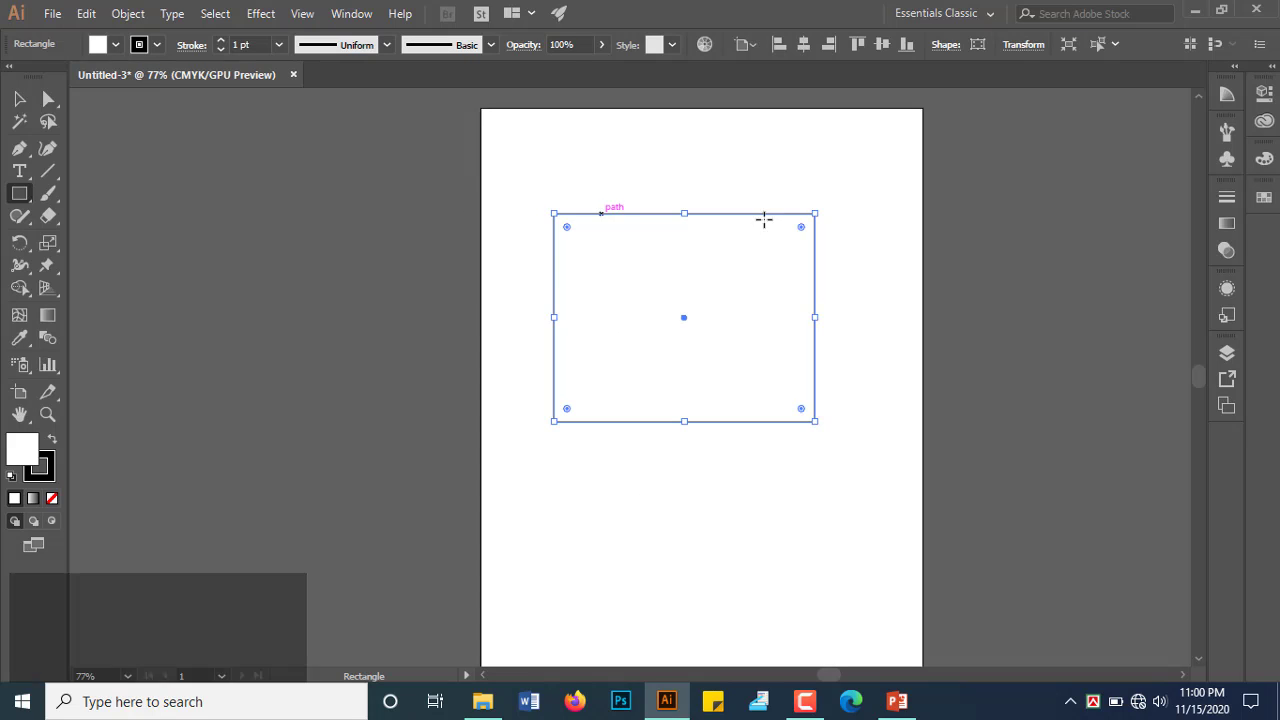
scroll(572, 314, down, 2)
scroll(572, 314, down, 3)
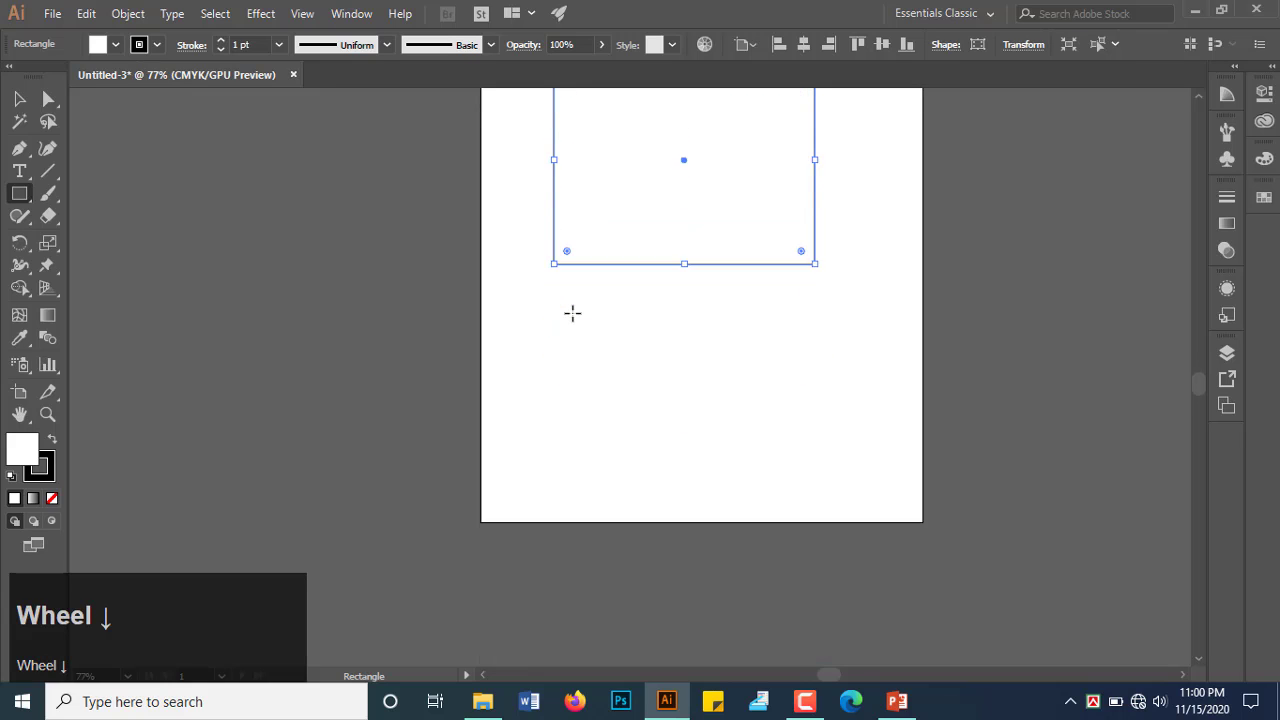
click(538, 261)
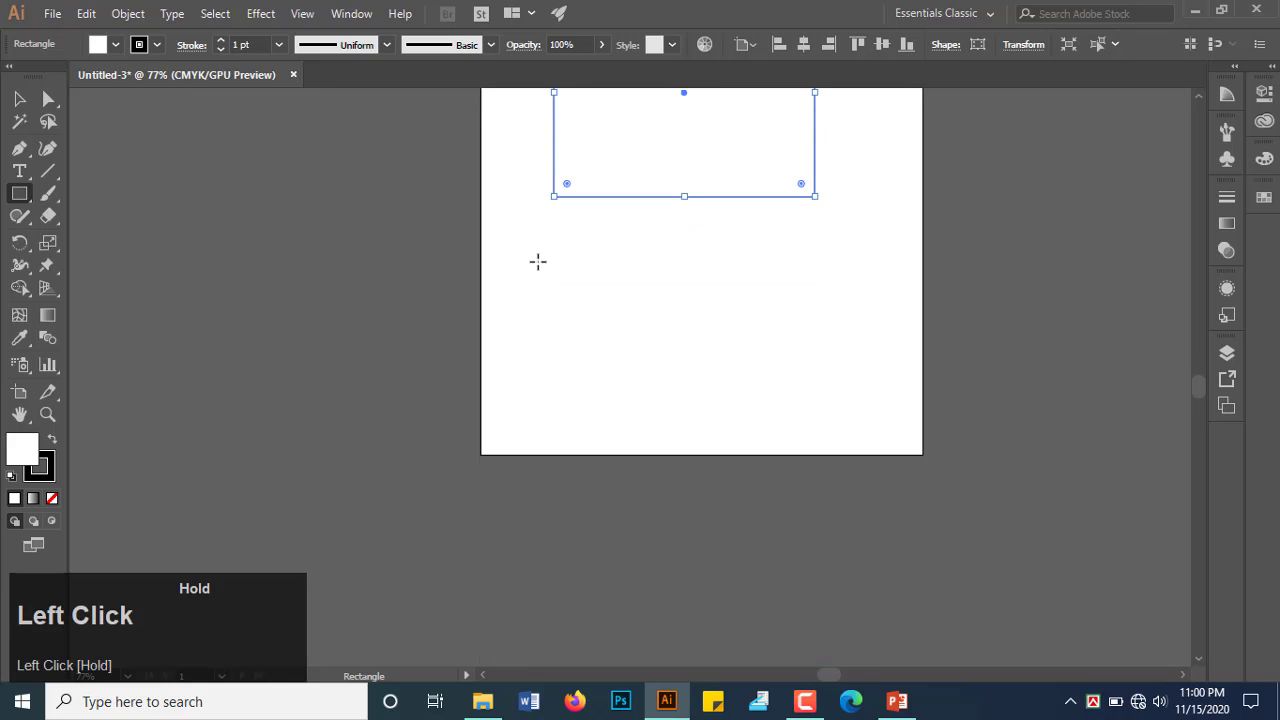
drag(538, 261, 884, 438)
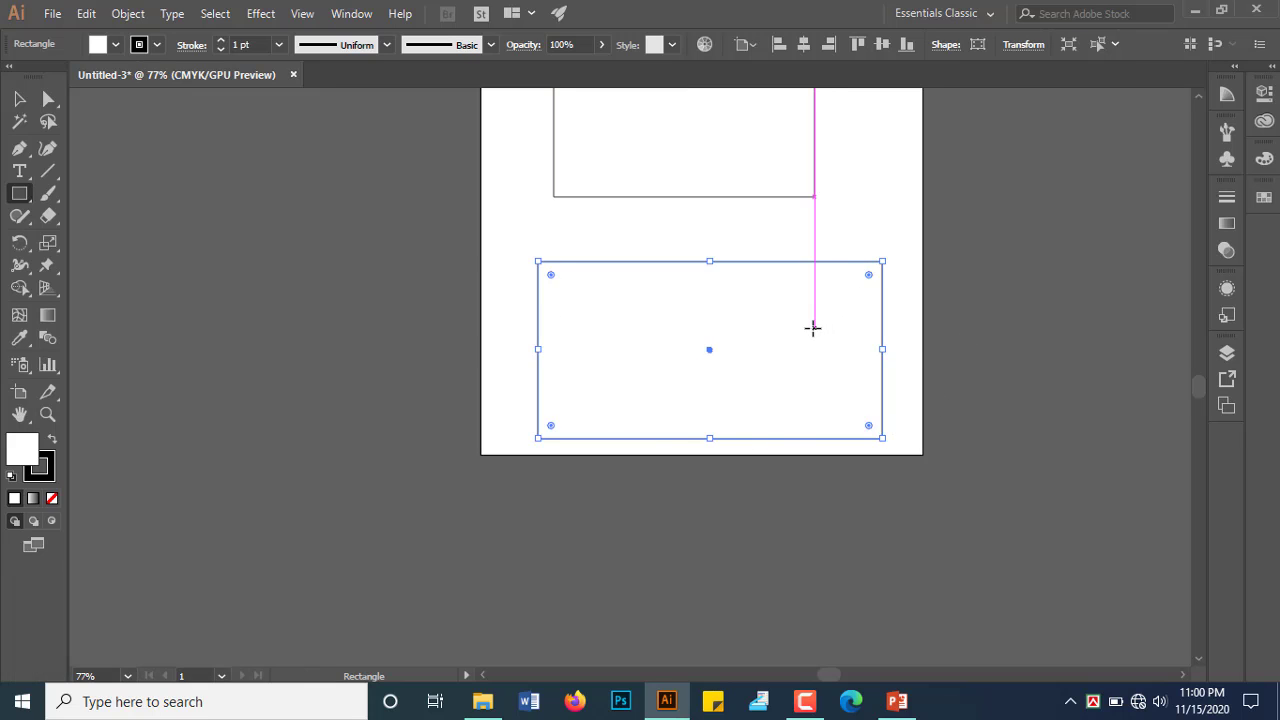
scroll(813, 328, up, 3)
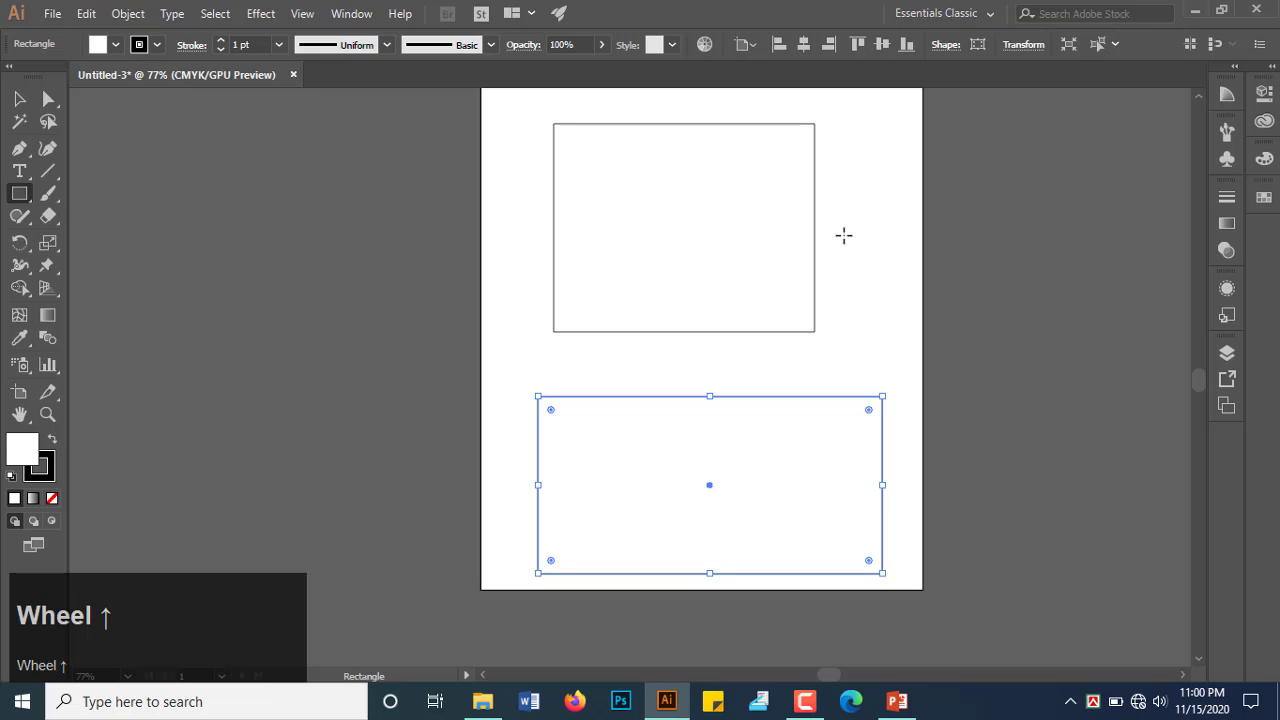
Undo both freehand rectangles to clear the artboard.
key(ctrl)
key(ctrl+z)
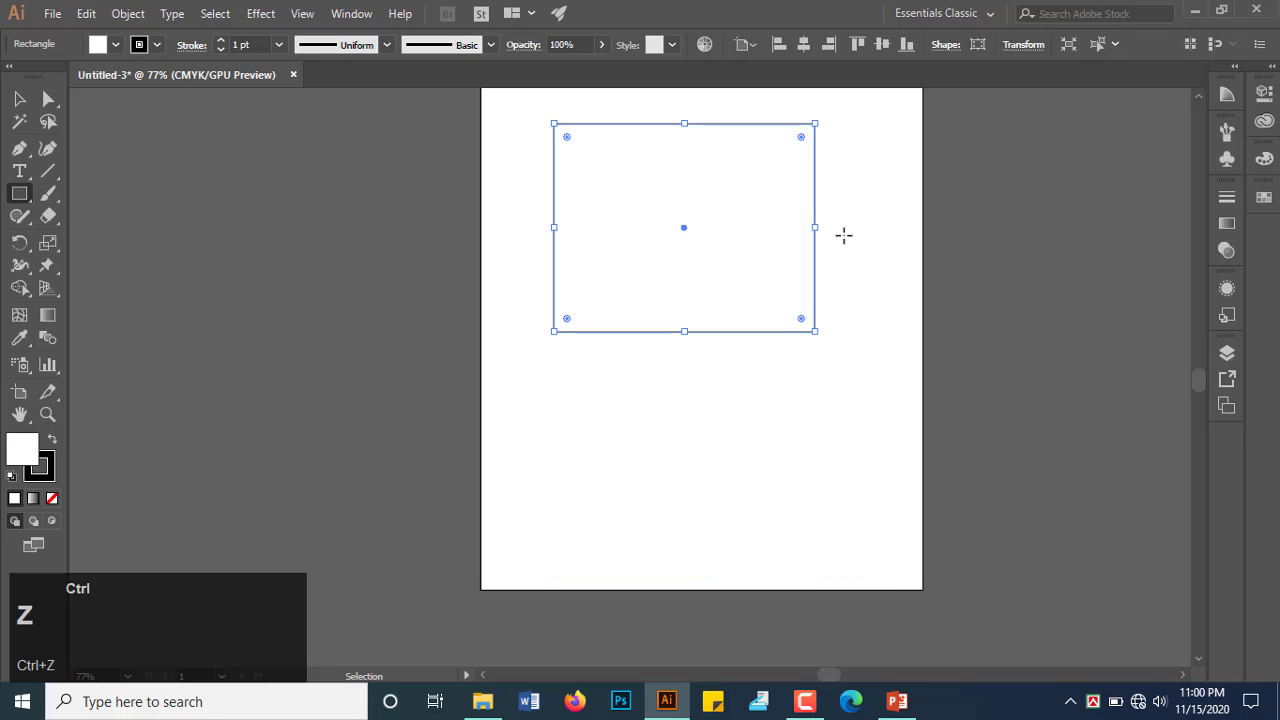
scroll(825, 258, up, 3)
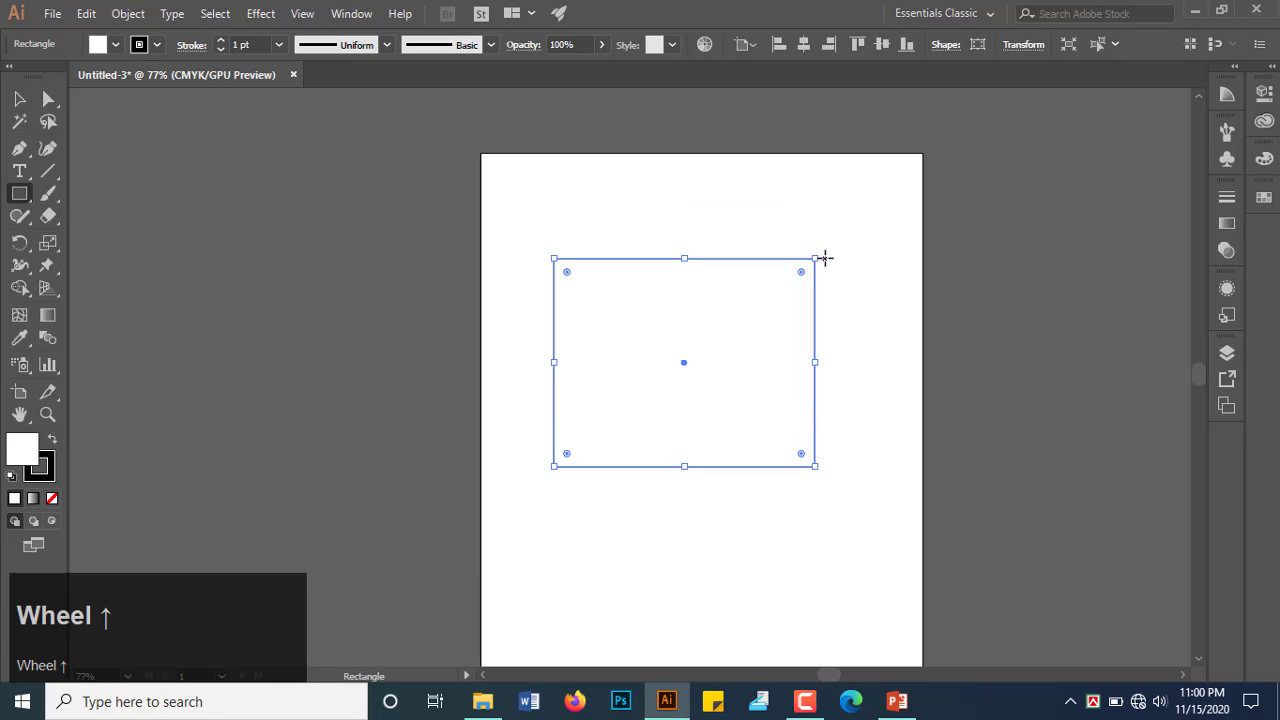
key(ctrl+z)
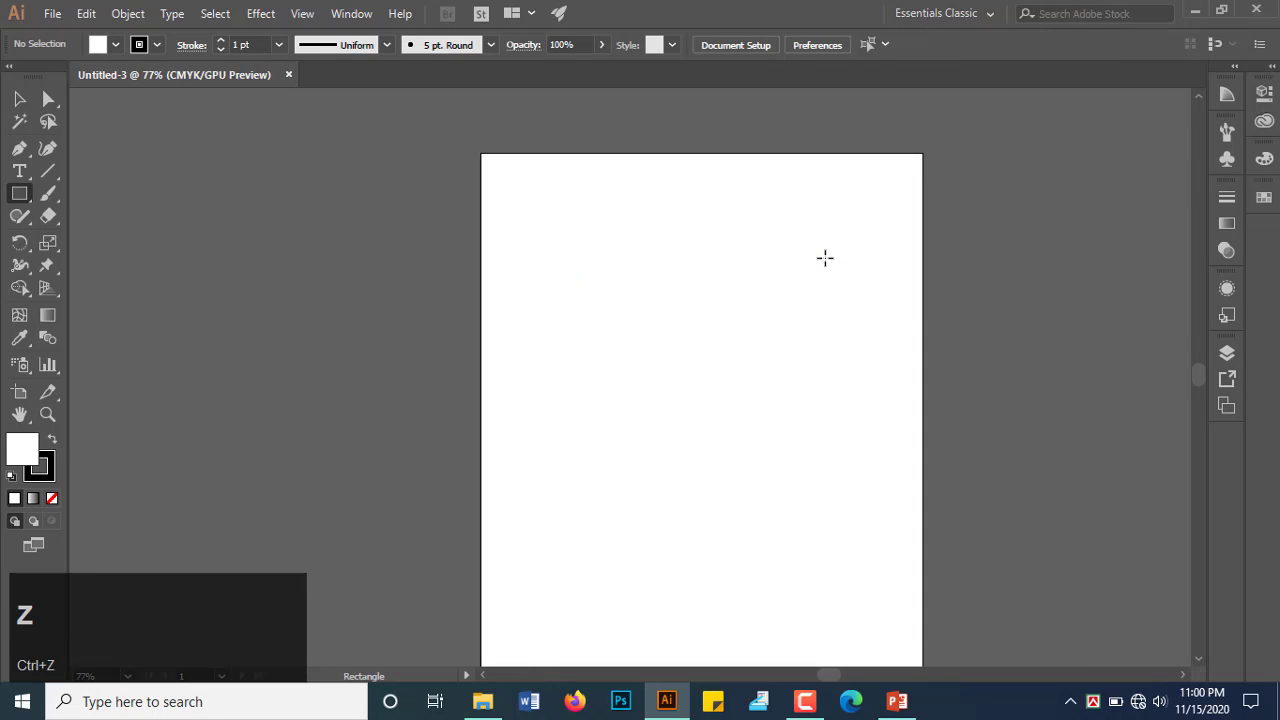
scroll(825, 258, down, 2)
scroll(825, 258, up, 1)
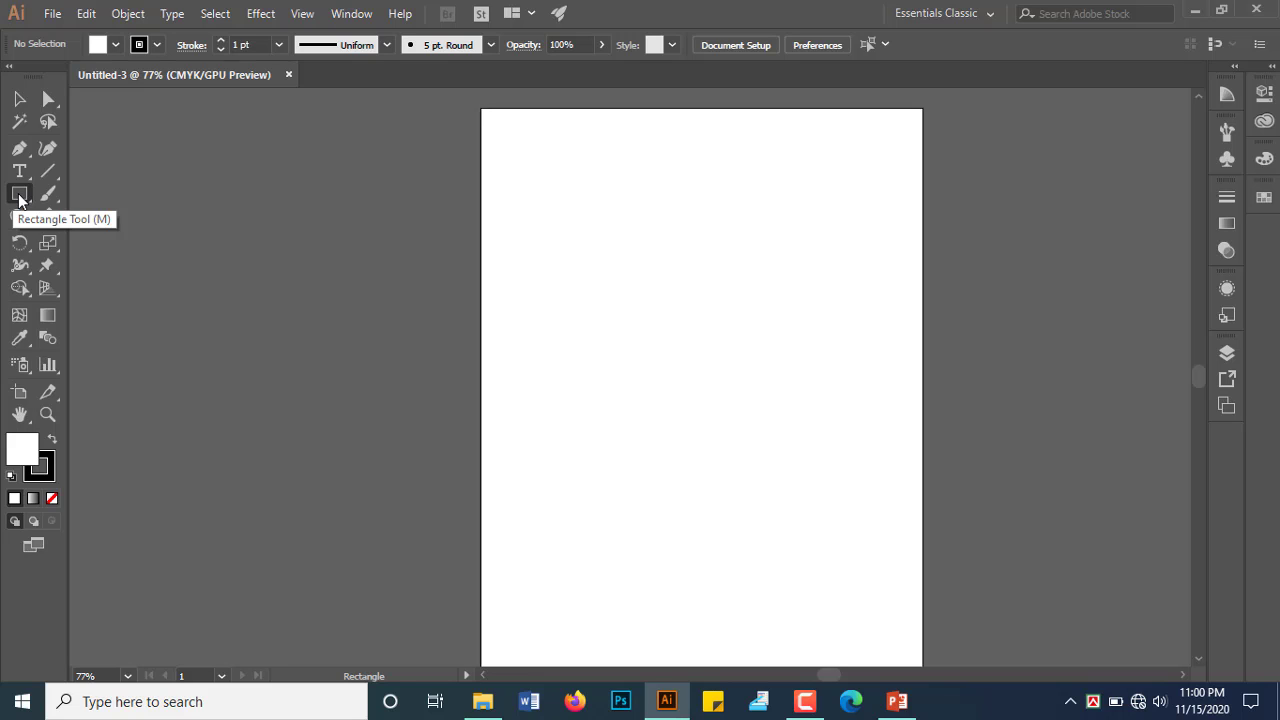
Create a 100 by 100 px square with exact dimensions in the artboard's upper left area.
click(577, 206)
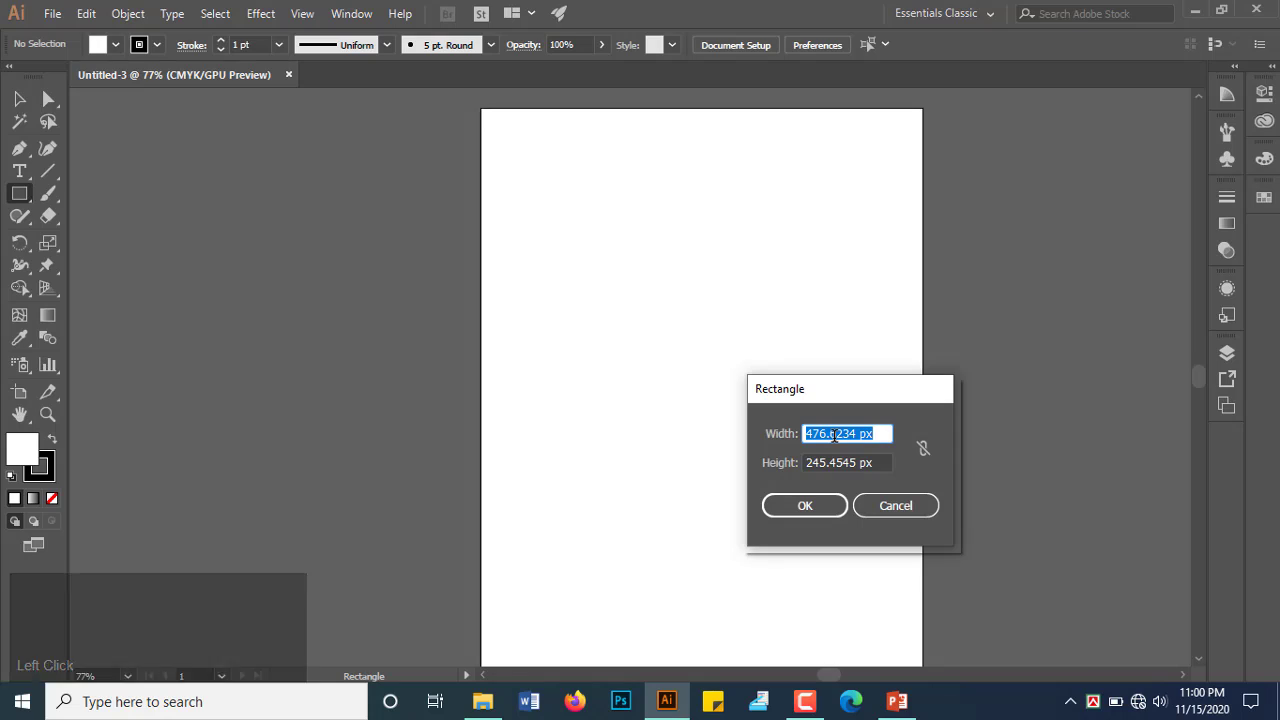
click(877, 426)
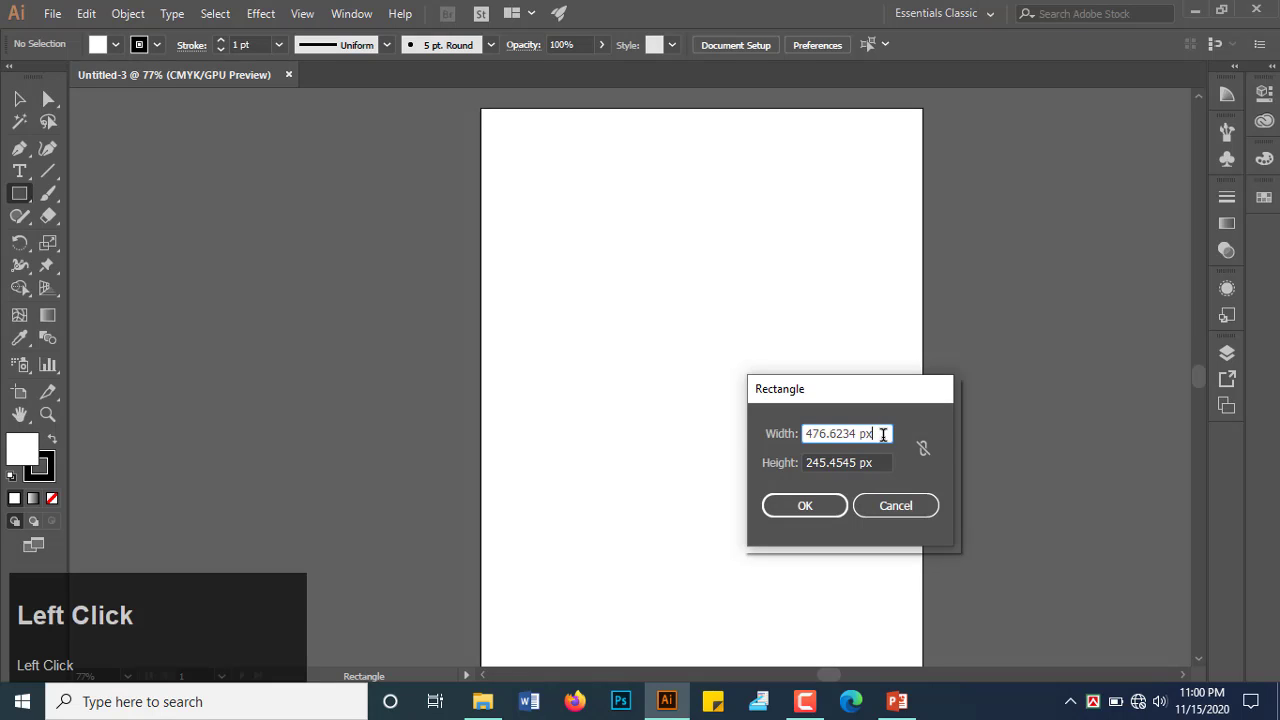
drag(877, 426, 744, 430)
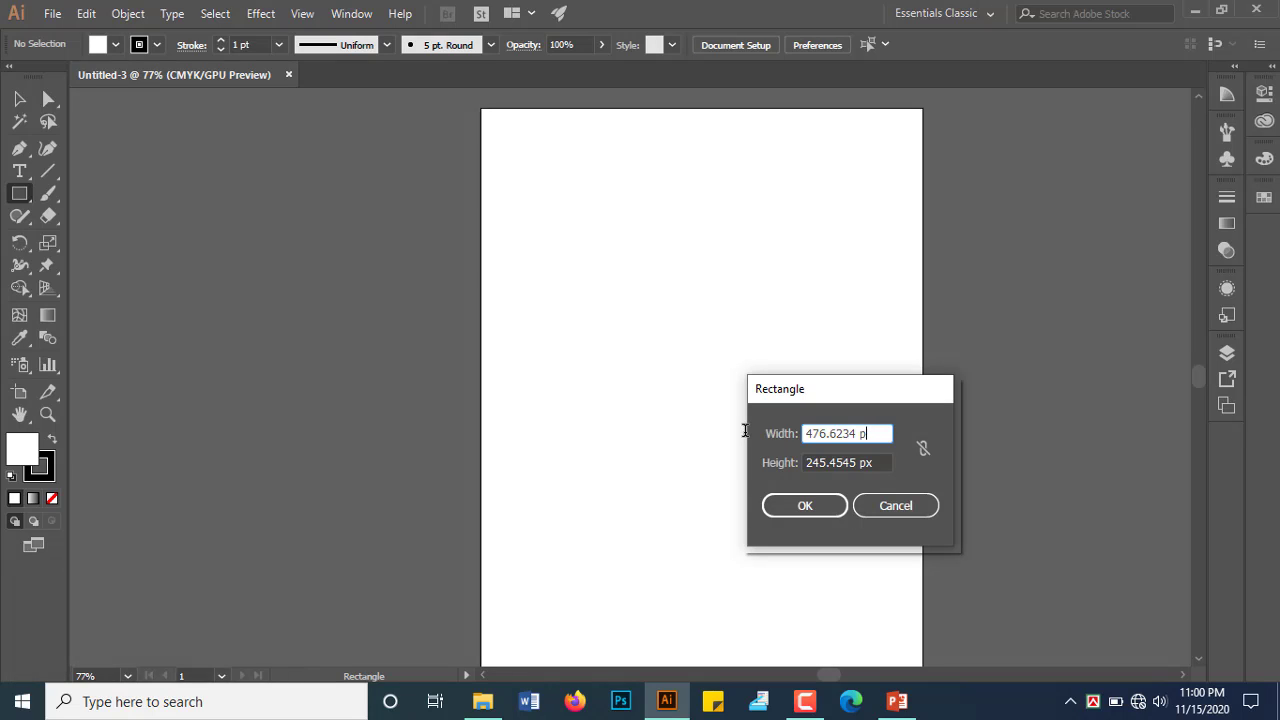
key(BackSpace)
key(BackSpace)
key(BackSpace)
key(BackSpace)
key(BackSpace)
key(BackSpace)
key(BackSpace)
key(BackSpace)
key(BackSpace)
key(BackSpace)
text(100)
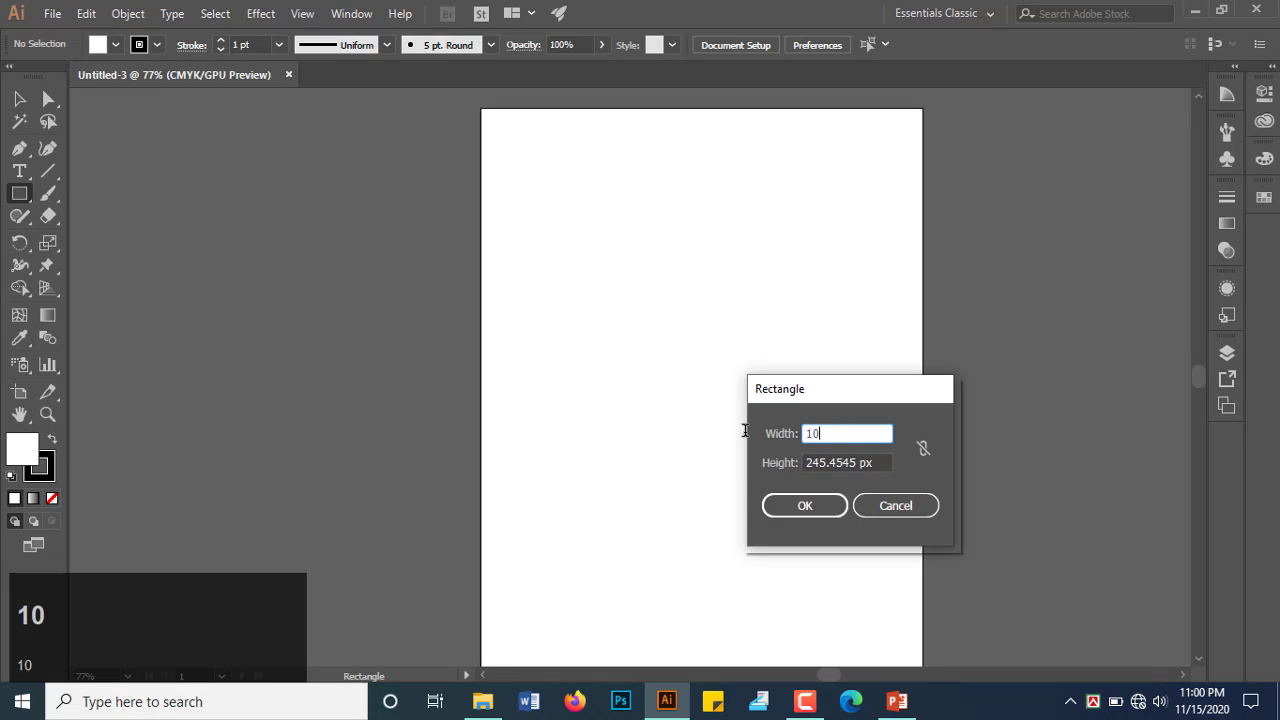
click(878, 458)
text(100)
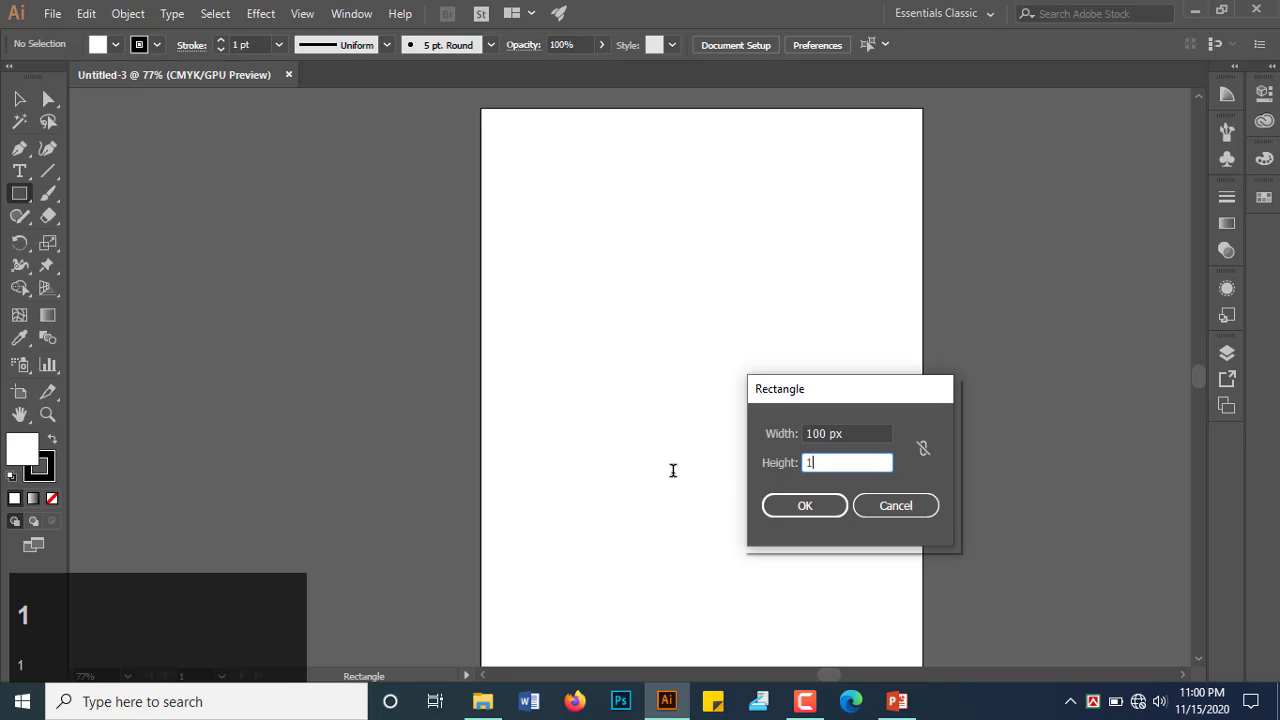
click(786, 508)
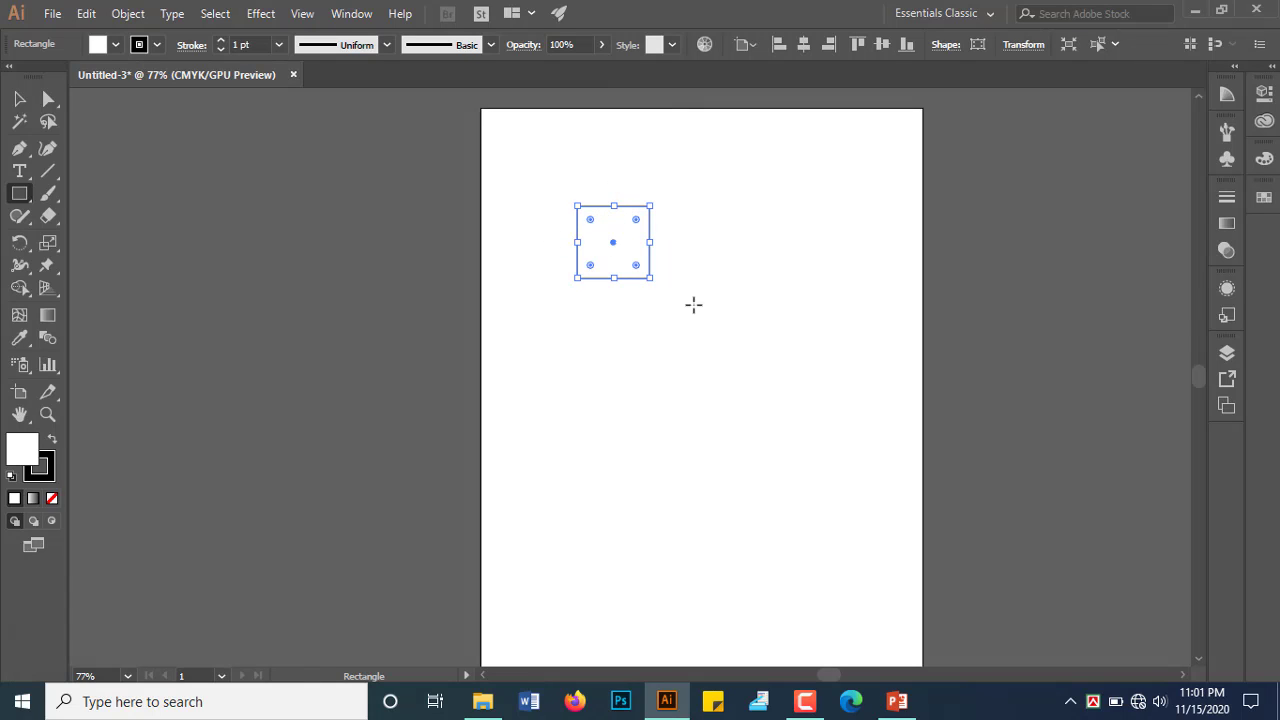
Create a second rectangle 100 px wide and 200 px high below the square, near the artboard's middle.
click(634, 374)
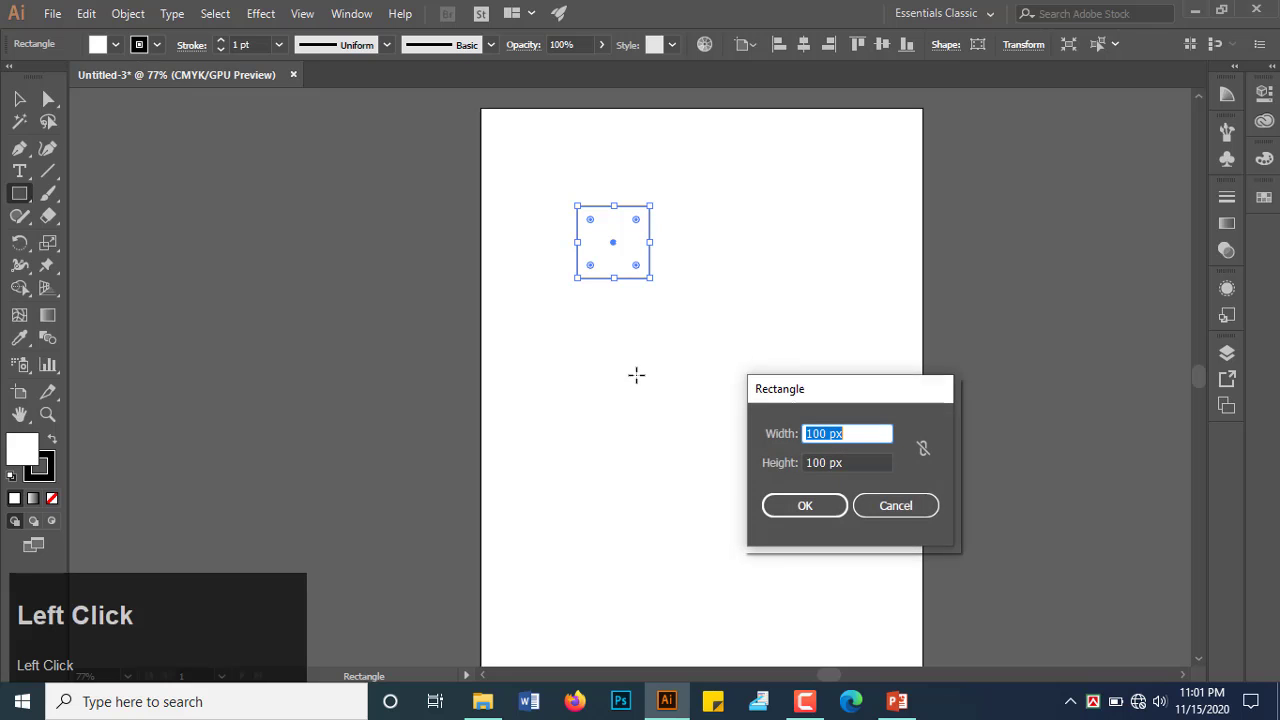
click(811, 461)
key(BackSpace)
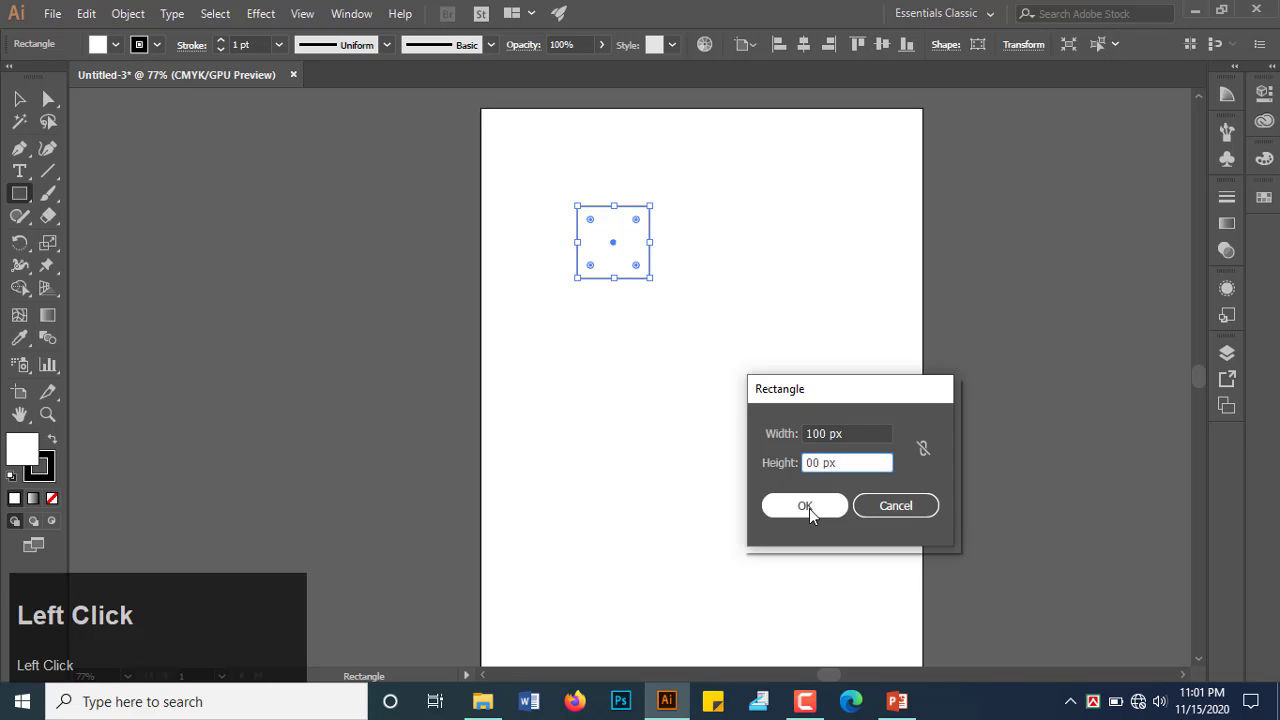
text(2)
click(807, 508)
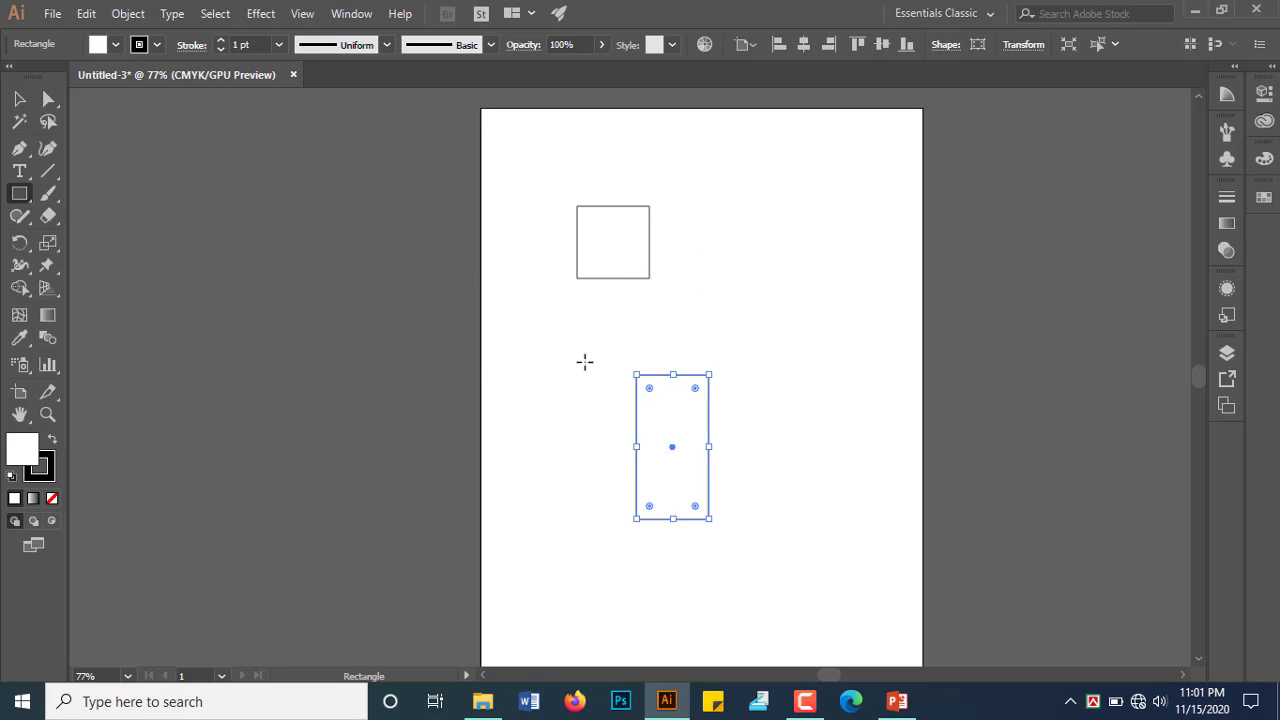
Draw a wide freehand rectangle beside the 100 px square and a larger, proportionally constrained square below it near the artboard's right edge.
mouse_move(697, 207)
mouse_down()
mouse_move(876, 330)
mouse_move(899, 539)
mouse_move(677, 308)
mouse_move(625, 128)
mouse_move(826, 238)
mouse_move(629, 254)
mouse_move(731, 182)
mouse_move(810, 278)
mouse_up()
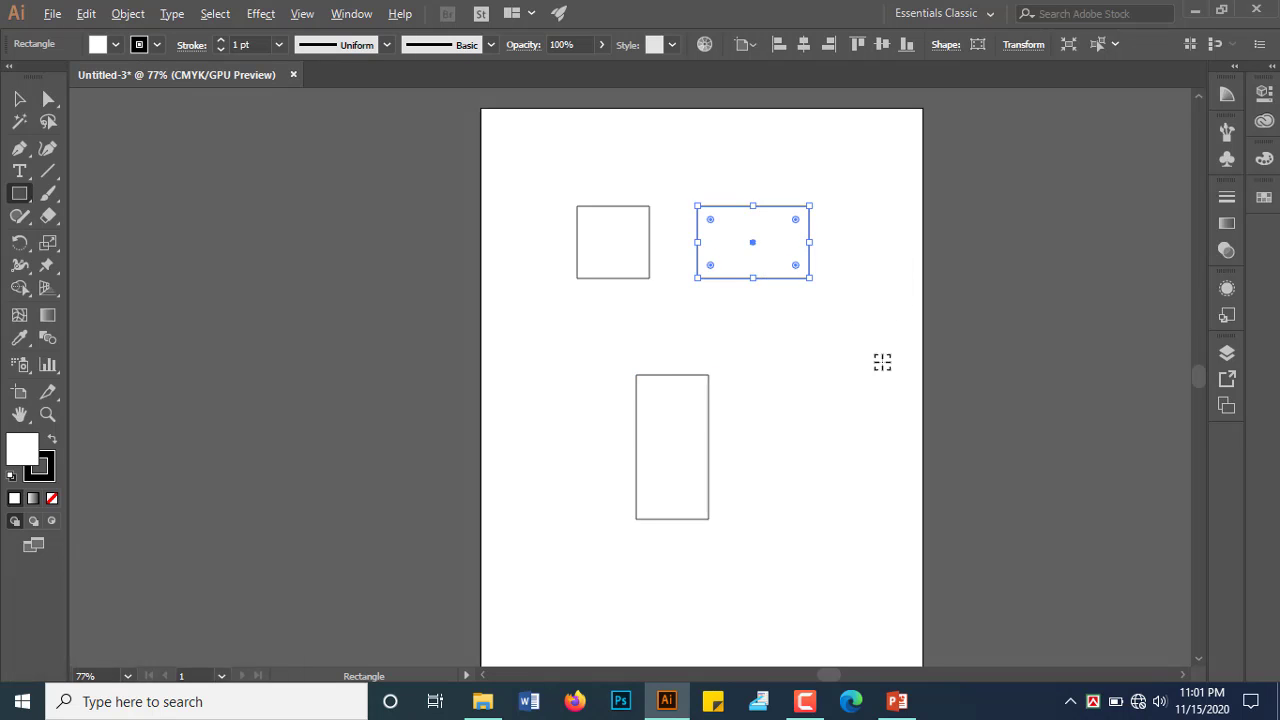
alt+scroll(886, 362, up, 5)
drag(366, 171, 886, 311)
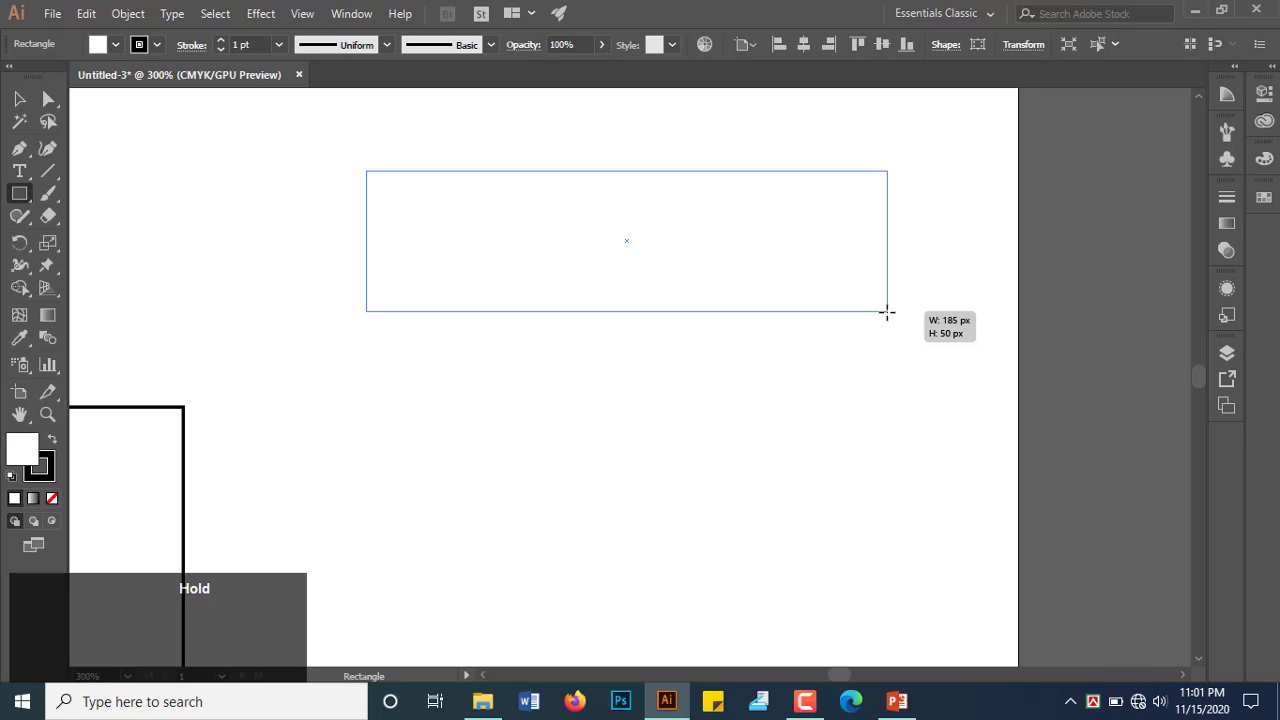
drag(886, 312, 857, 651)
scroll(823, 263, down, 4)
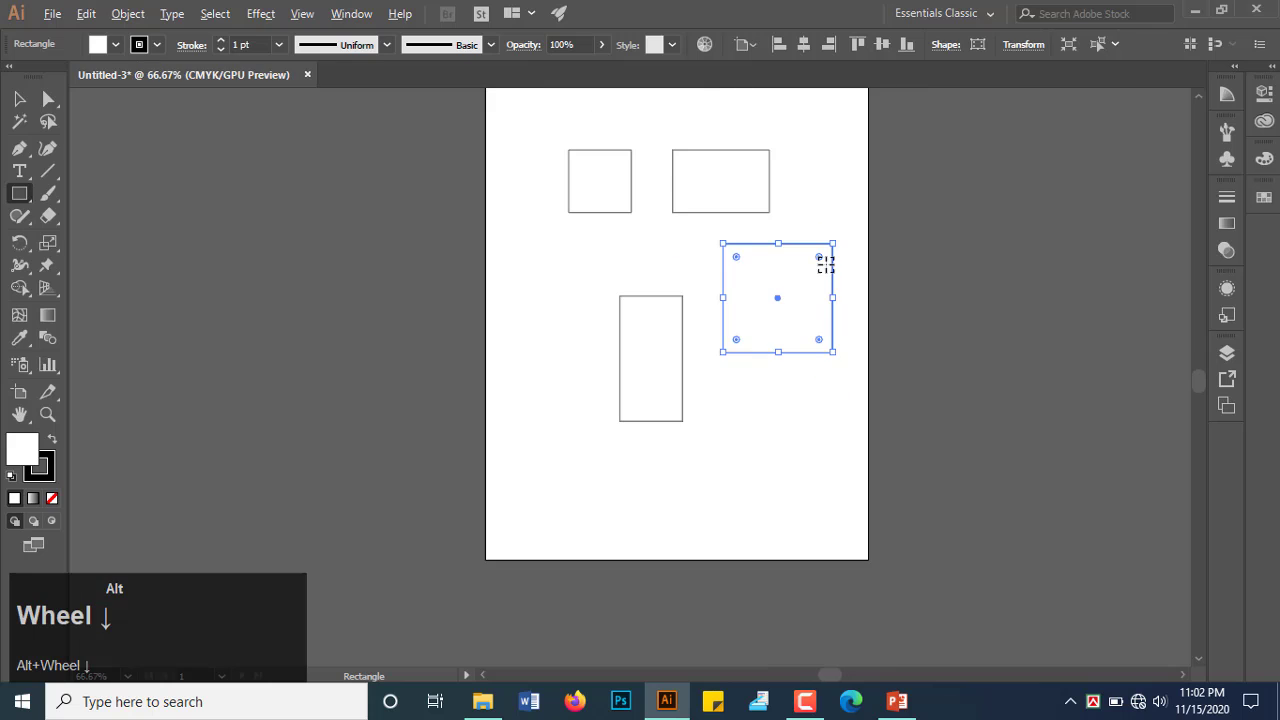
Draw two more proportionally constrained squares, one near the artboard's left edge and one in its lower left corner.
scroll(554, 243, up, 2)
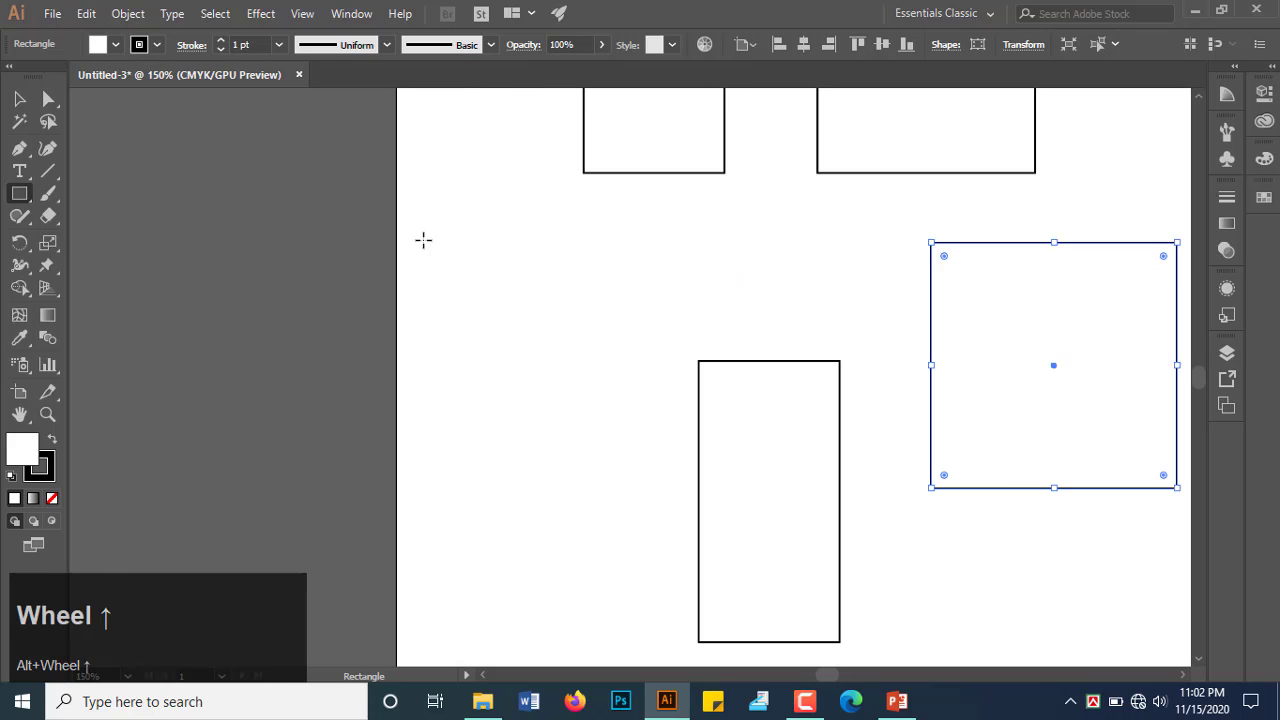
drag(429, 228, 560, 430)
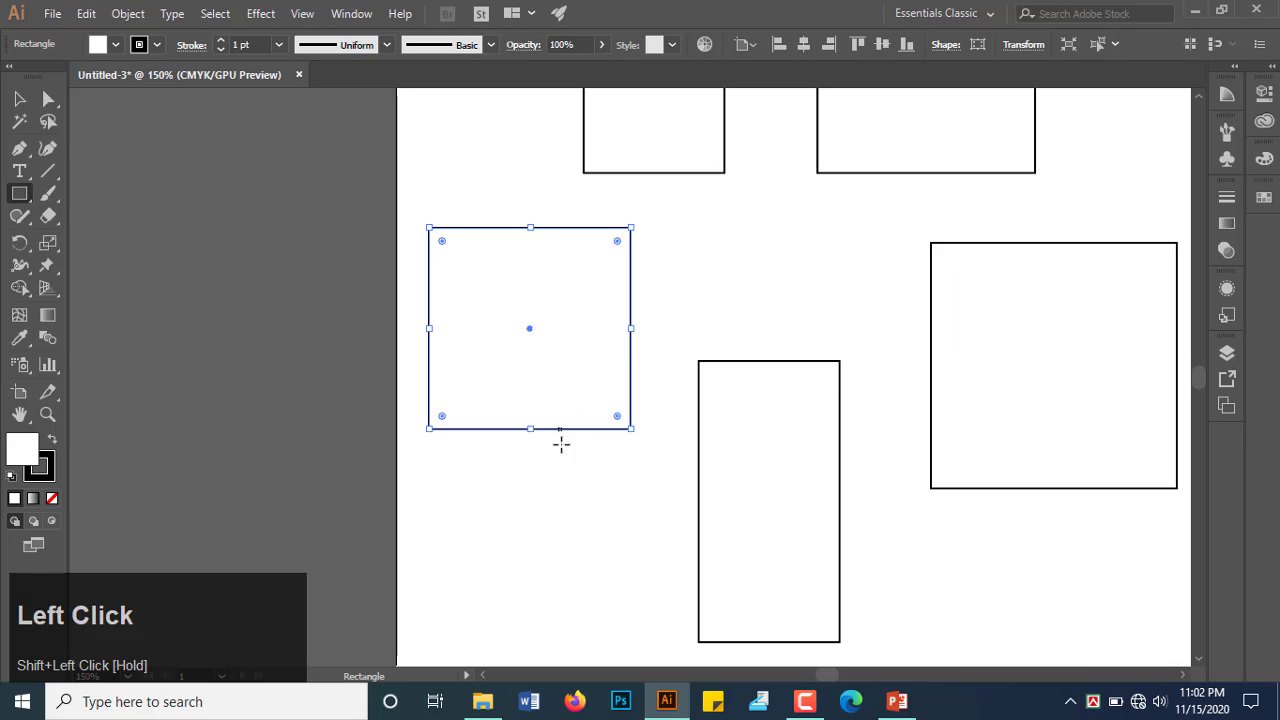
scroll(537, 289, down, 5)
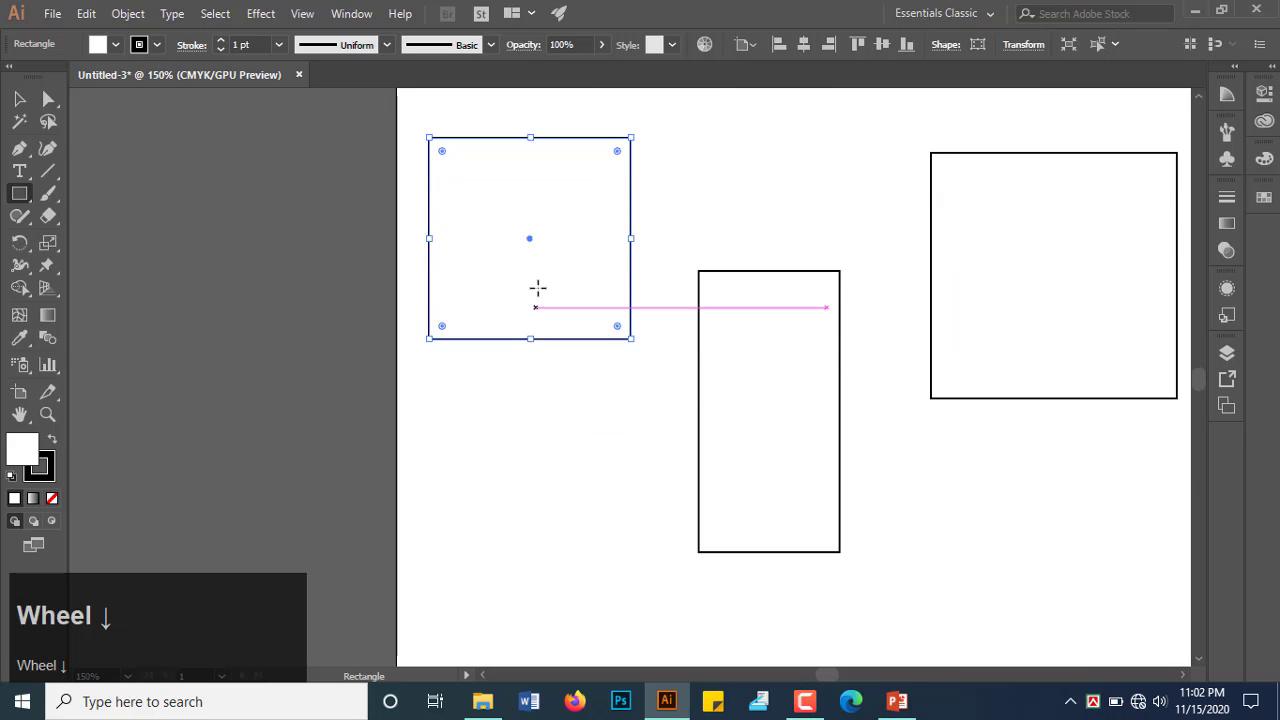
scroll(545, 260, down, 2)
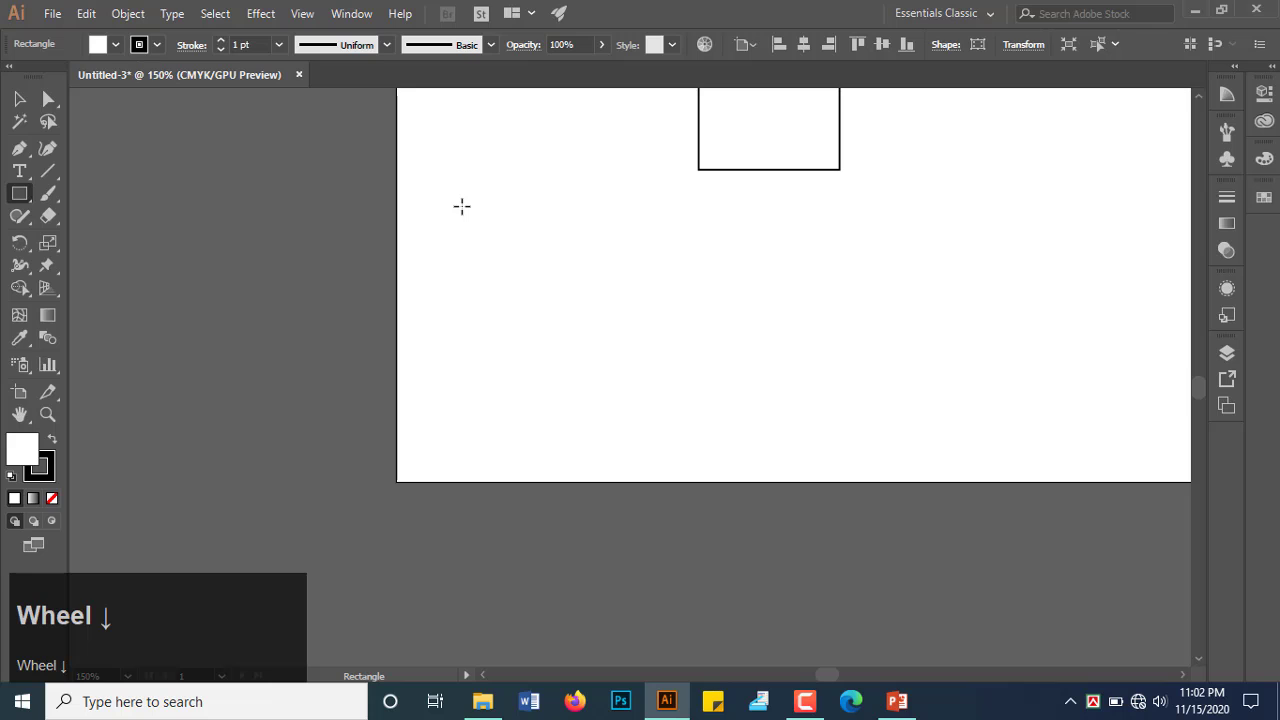
drag(462, 206, 724, 369)
key(shift)
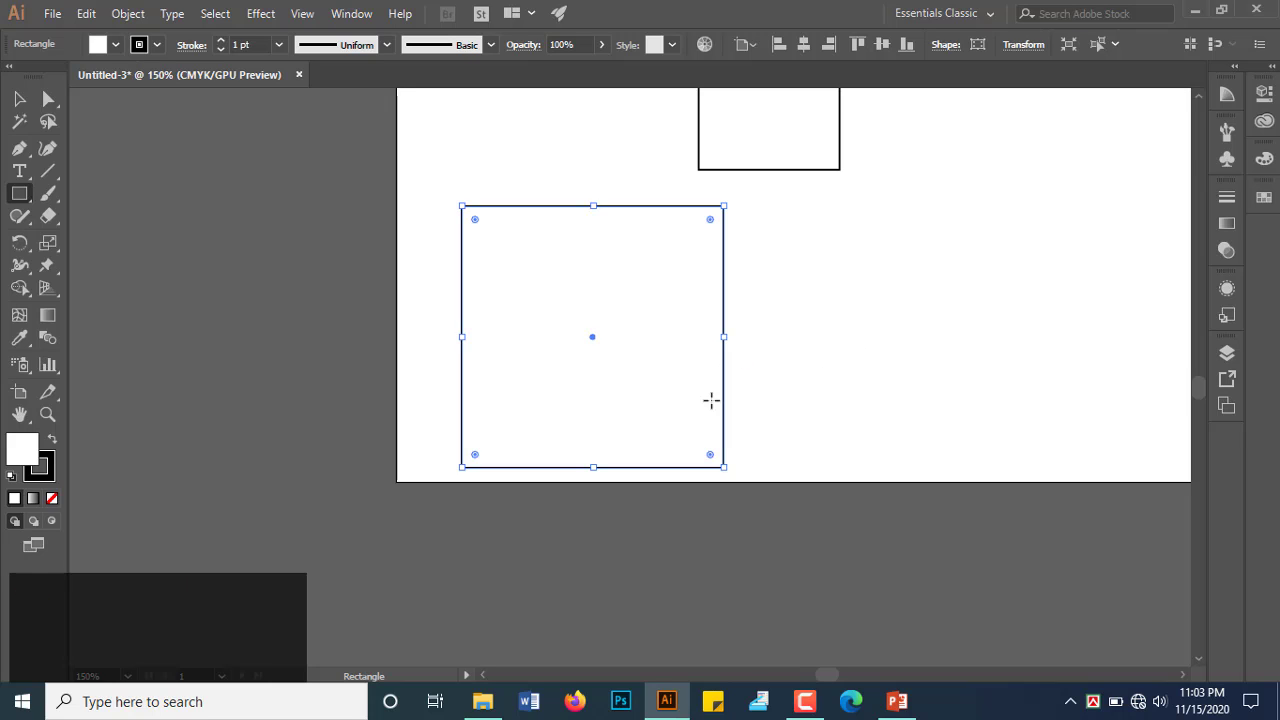
Select all the rectangles and squares on the artboard and delete them.
scroll(635, 403, up, 2)
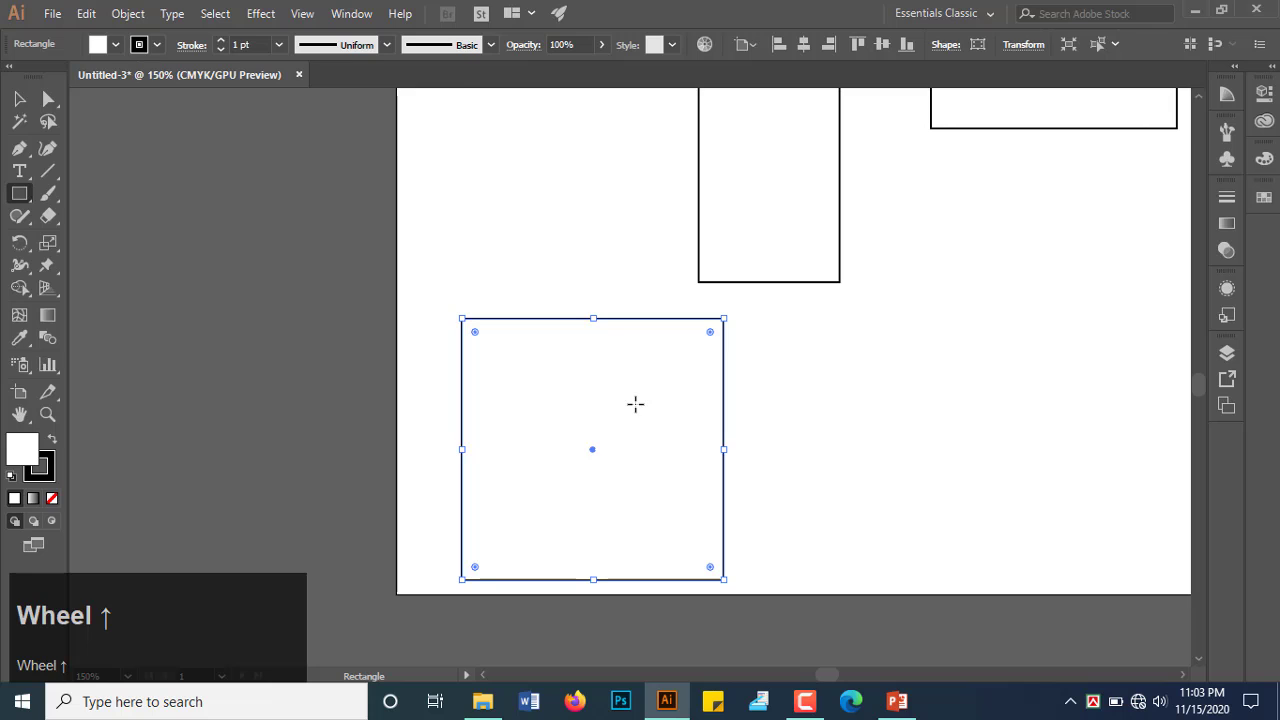
scroll(635, 403, down, 3)
scroll(597, 225, up, 1)
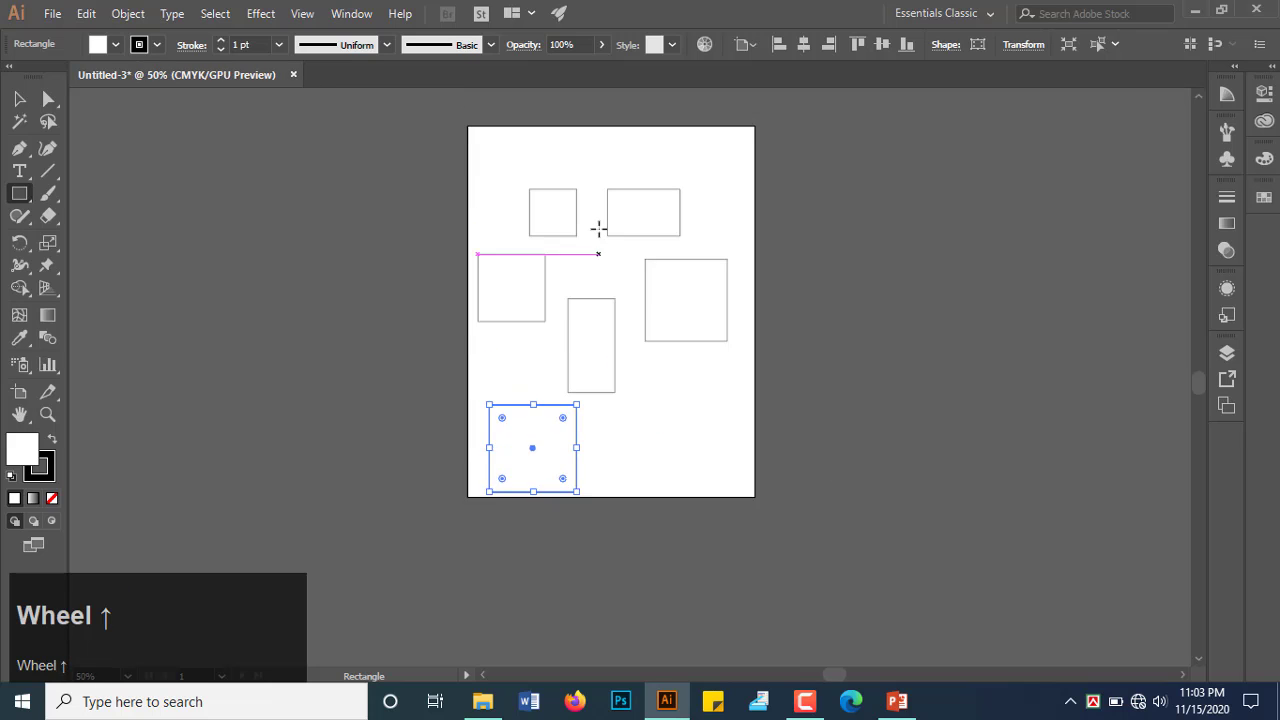
scroll(597, 229, up, 1)
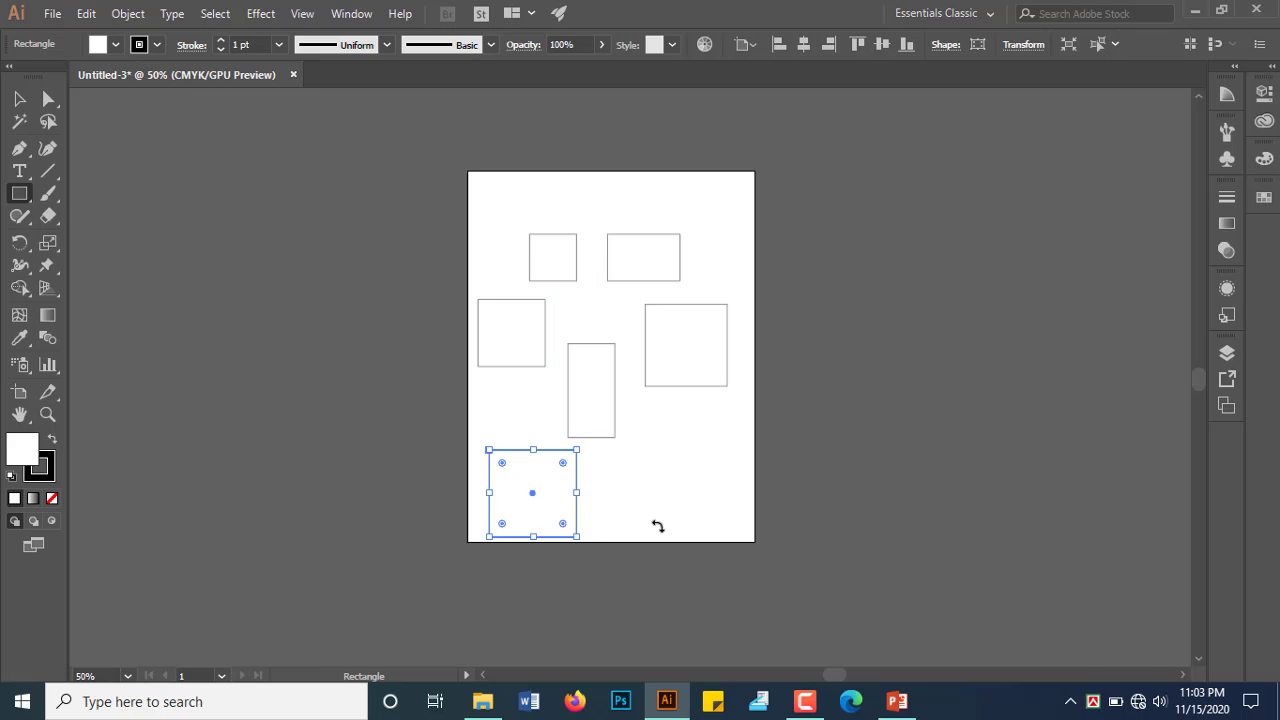
key(ctrl+a)
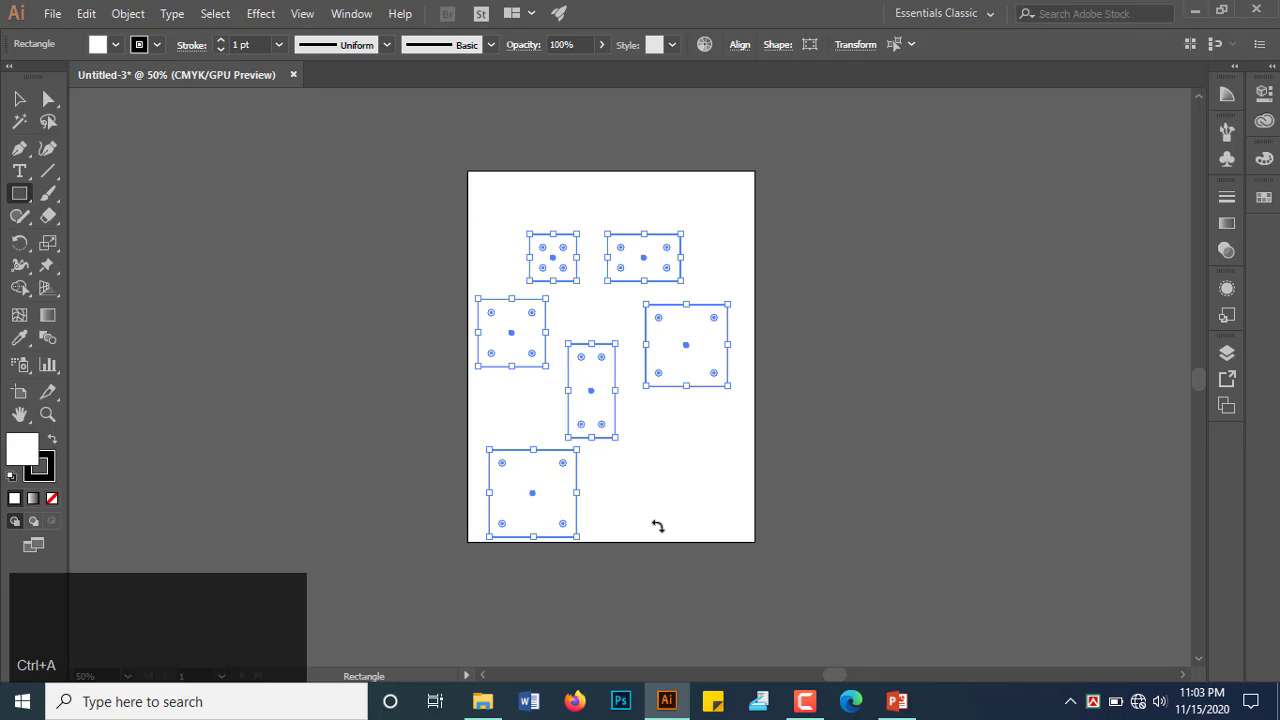
click(657, 526)
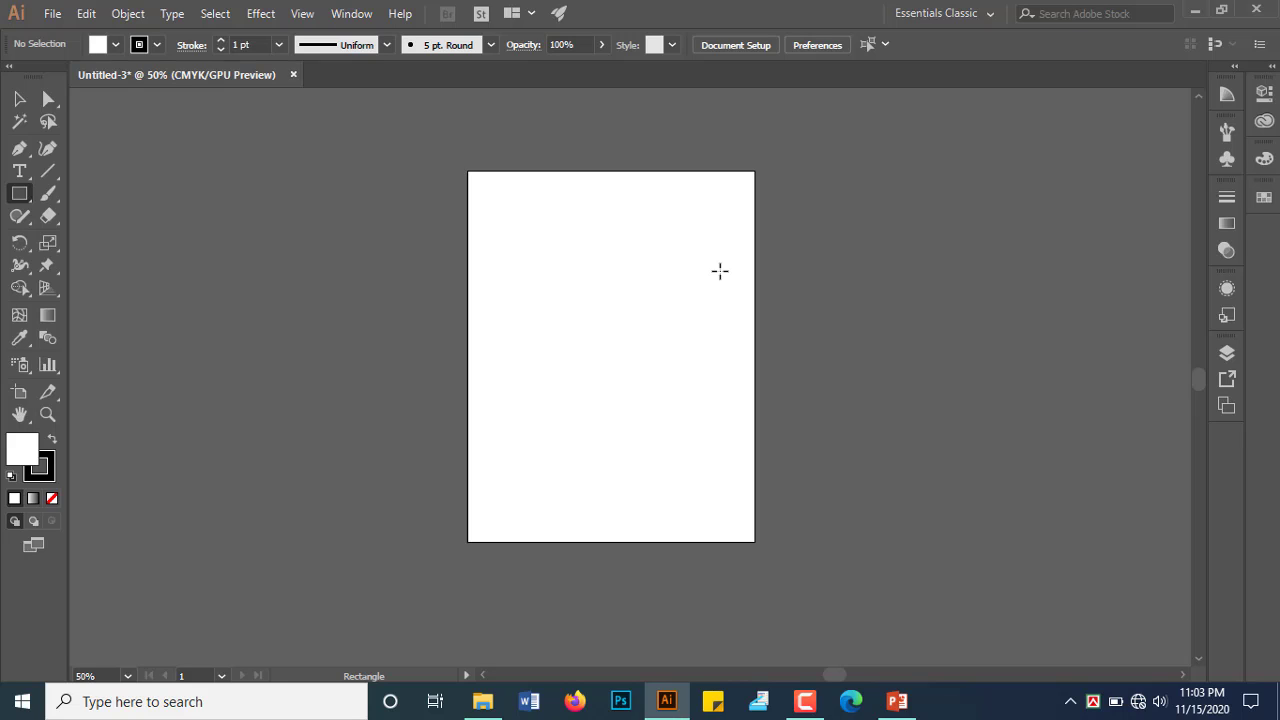
Draw a wide freehand ellipse in the artboard's upper half with the Ellipse tool.
alt+scroll(703, 266, up, 2)
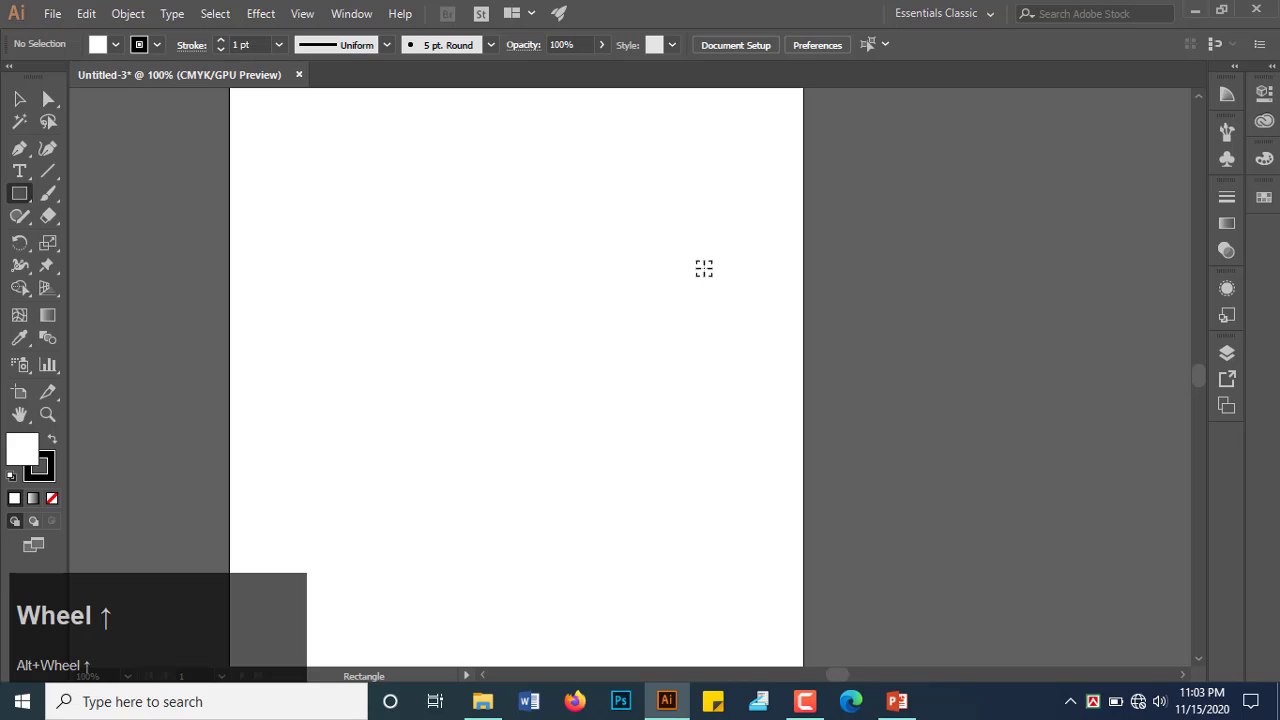
click(16, 197)
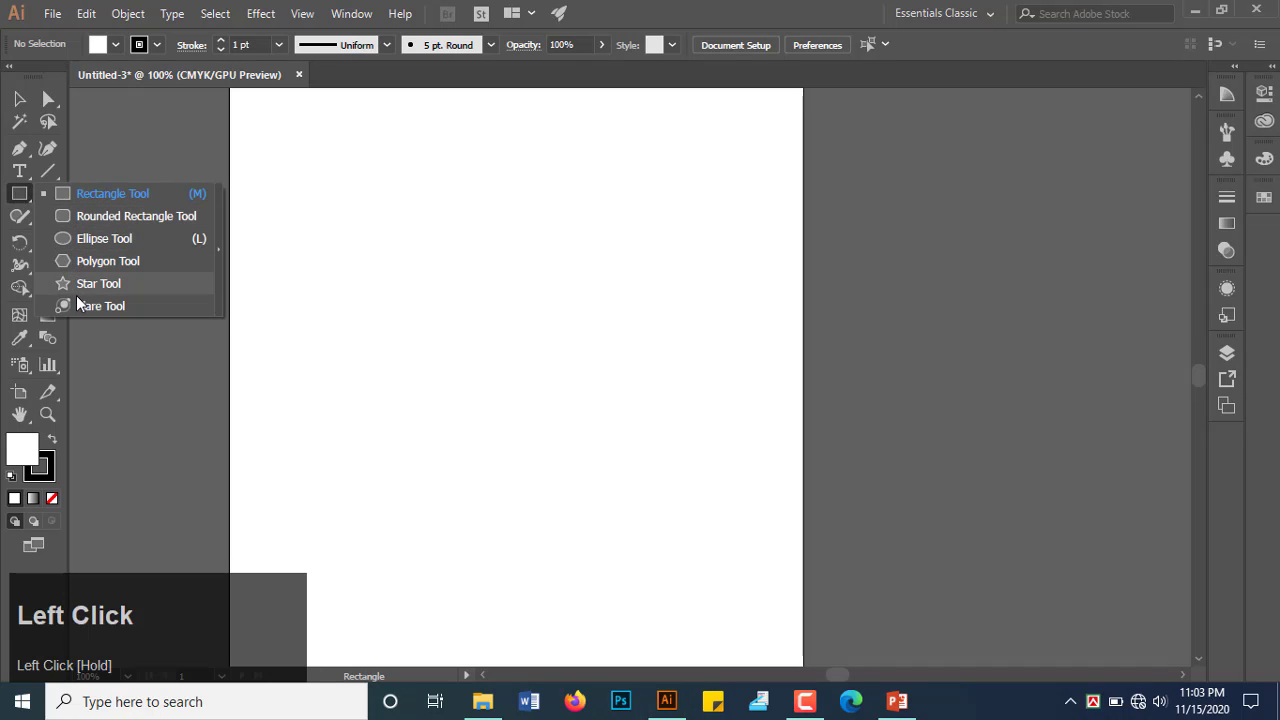
click(94, 237)
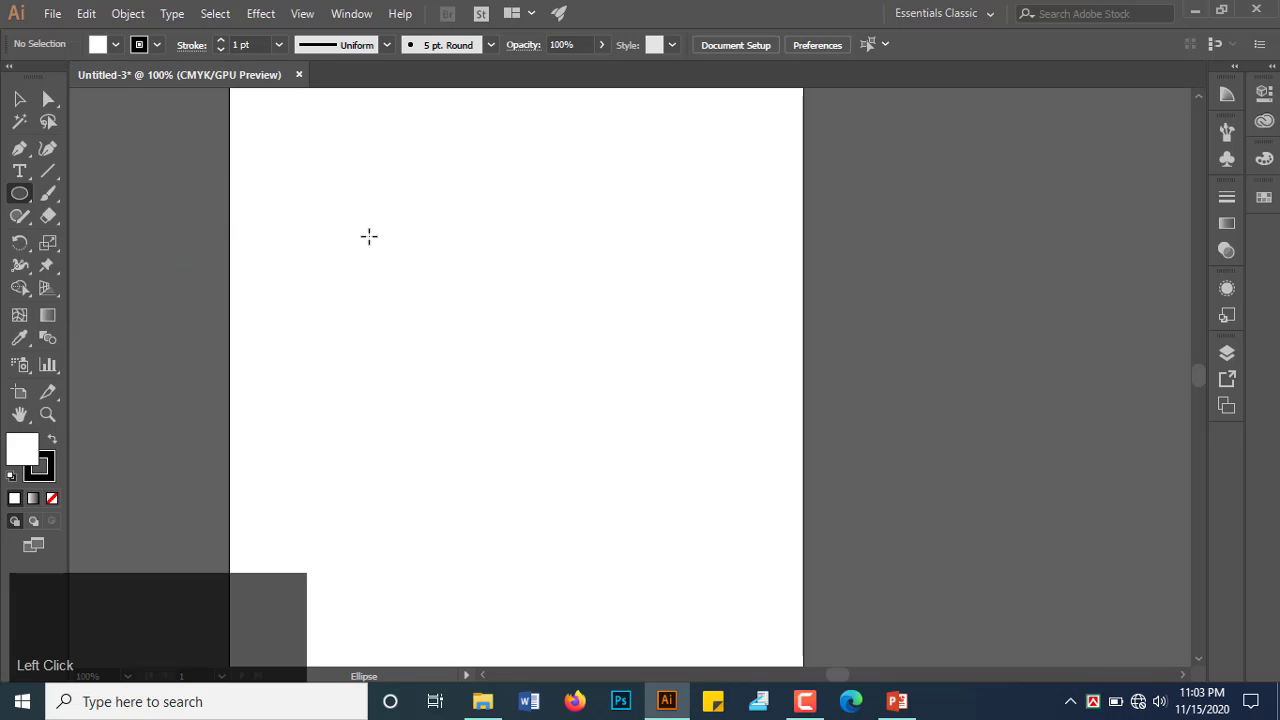
click(378, 238)
drag(378, 238, 655, 369)
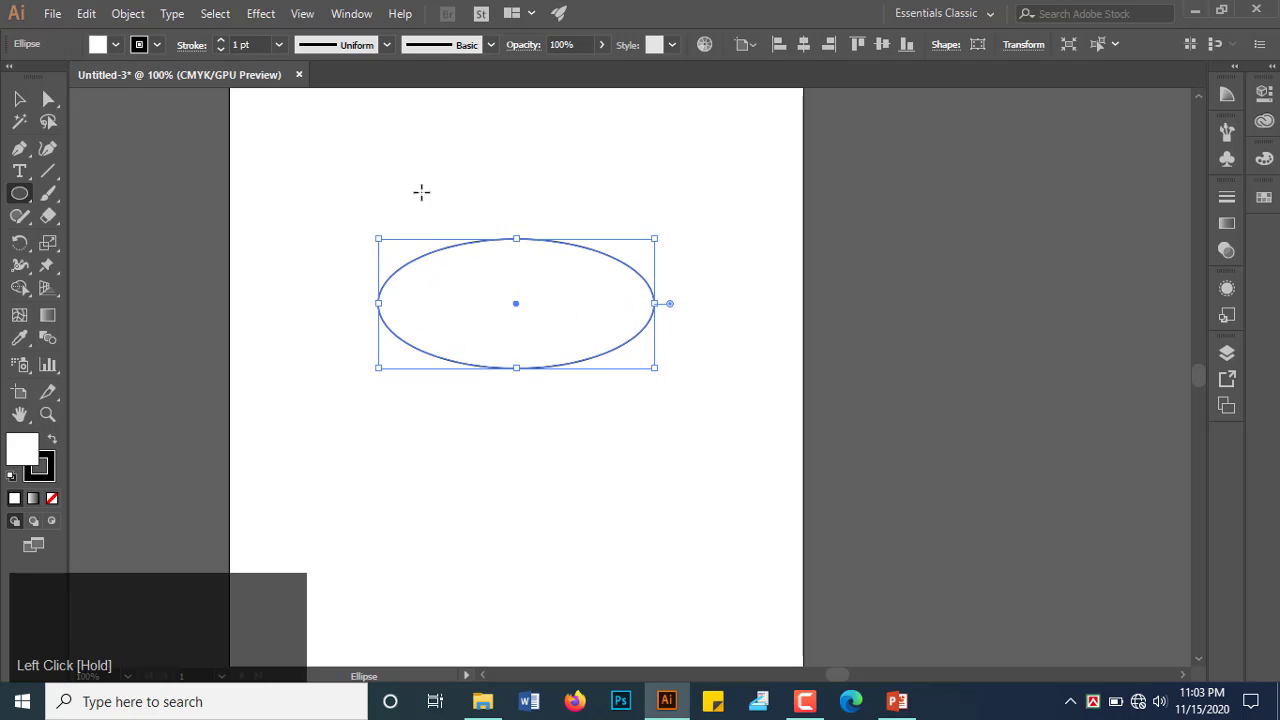
Draw a proportionally constrained circle about 290 px in diameter below the wide ellipse.
scroll(466, 389, down, 3)
scroll(466, 389, down, 1)
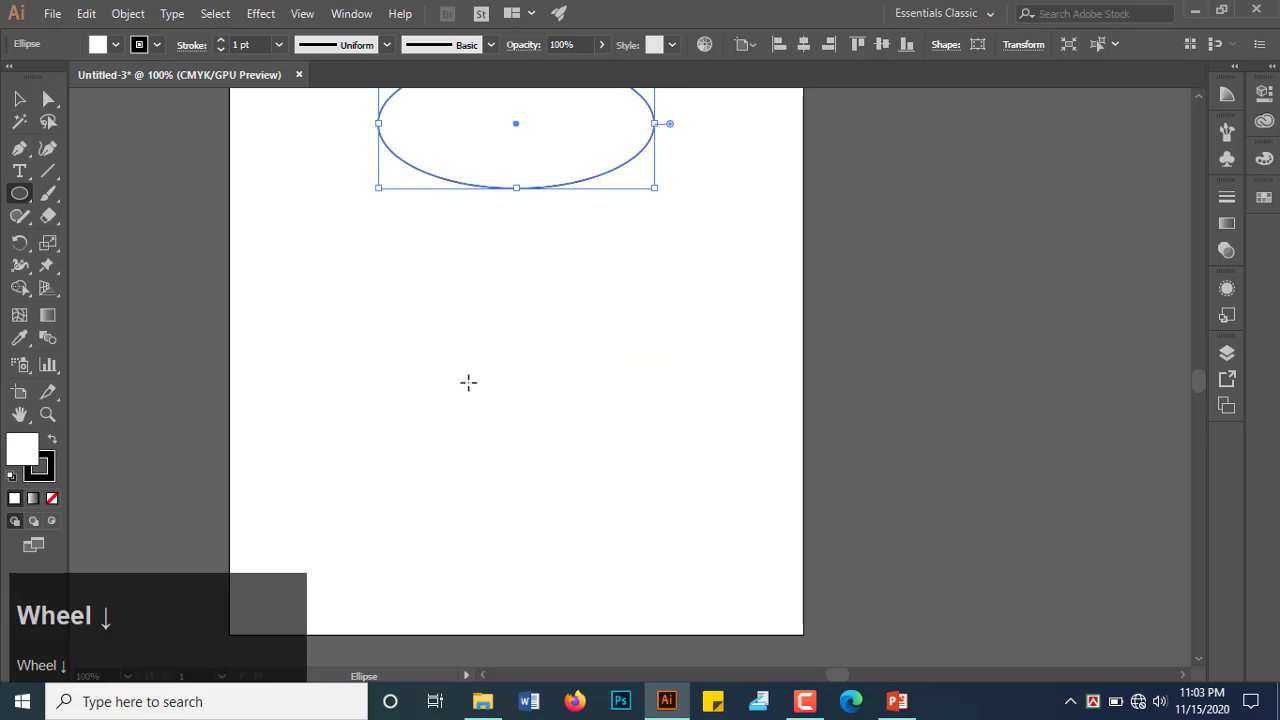
drag(414, 262, 734, 376)
key(shift)
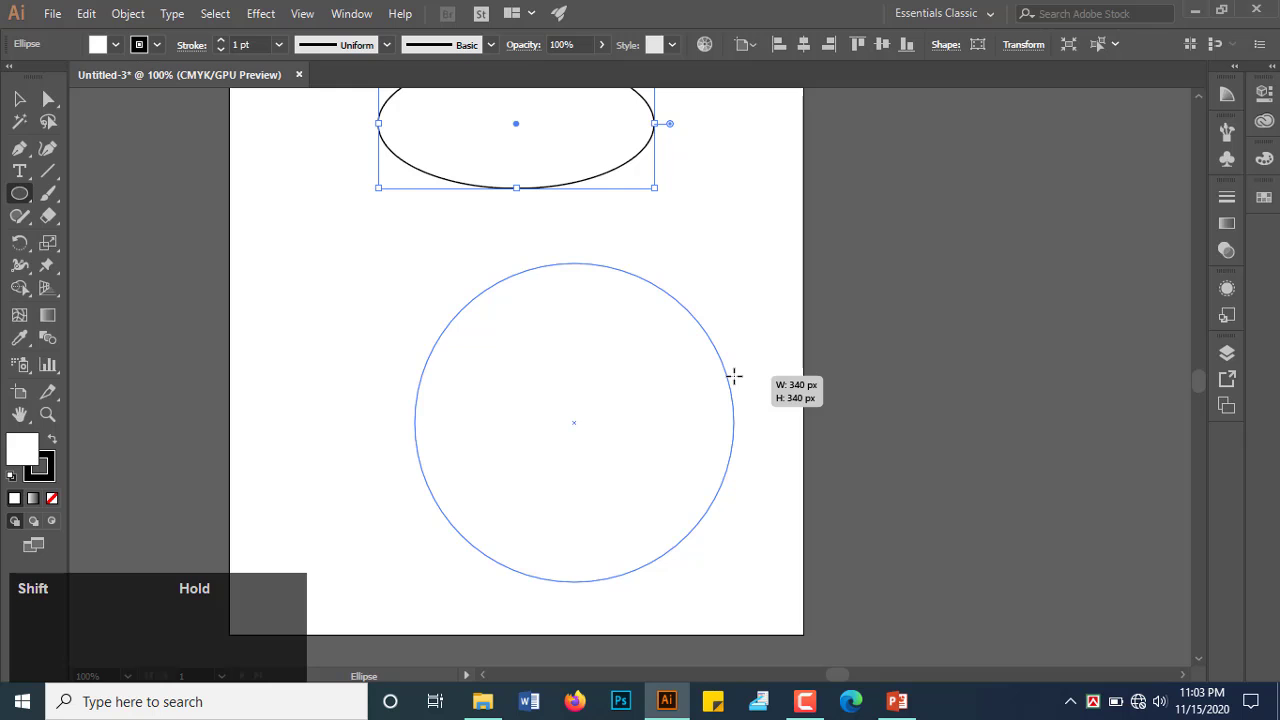
drag(734, 376, 633, 550)
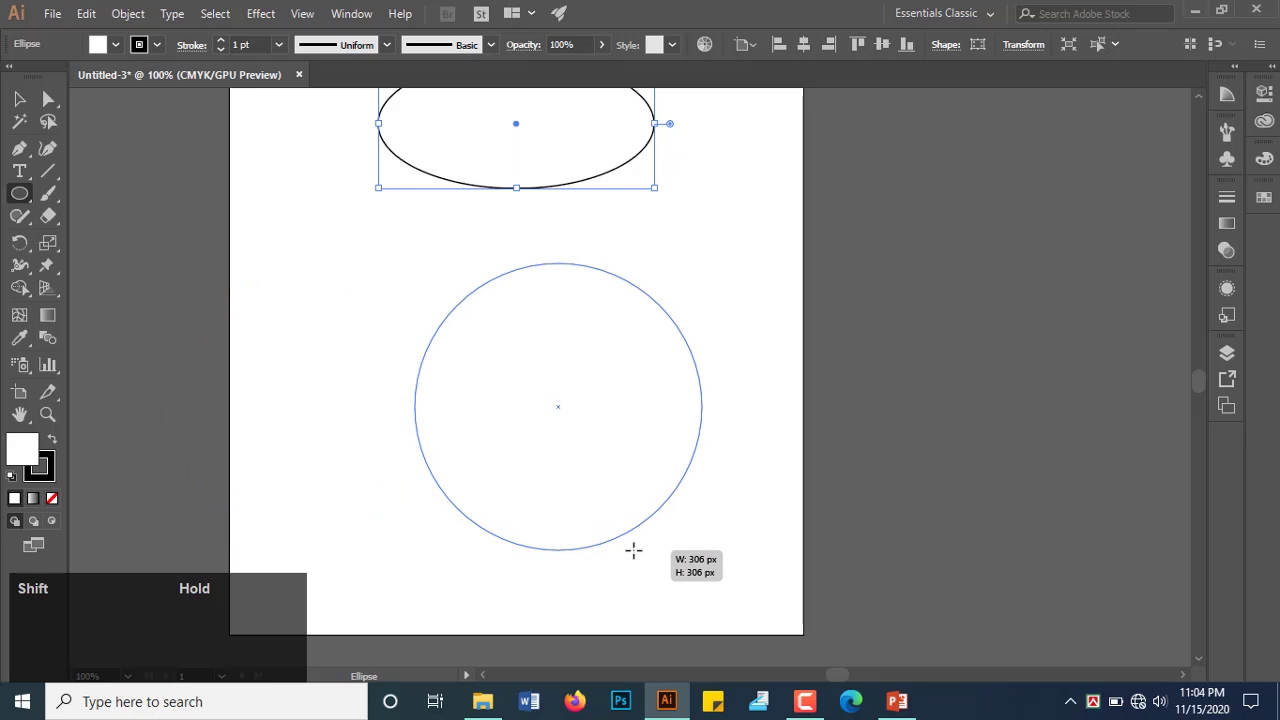
mouse_move(627, 537)
mouse_down()
mouse_move(594, 466)
mouse_move(618, 505)
mouse_move(549, 437)
mouse_move(607, 536)
mouse_up()
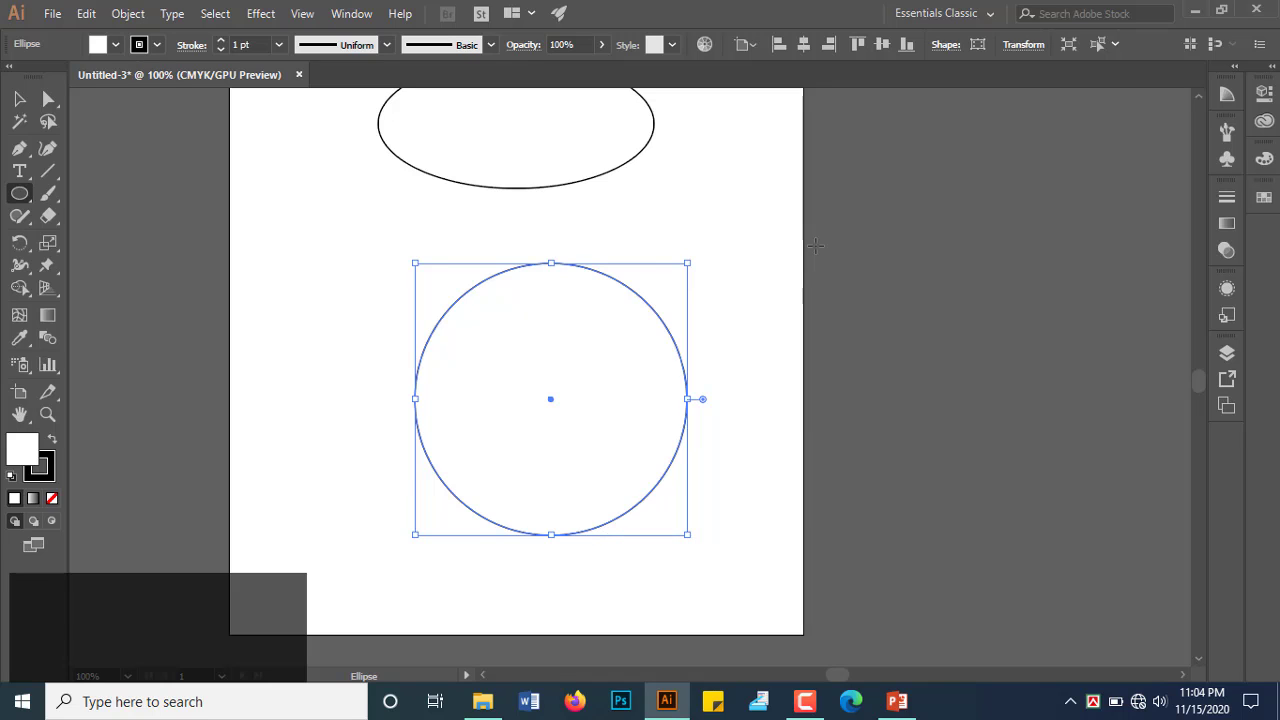
Create an exact-size ellipse 200 px wide and 150 px high near the artboard's left edge, beside the circle.
scroll(815, 245, up, 2)
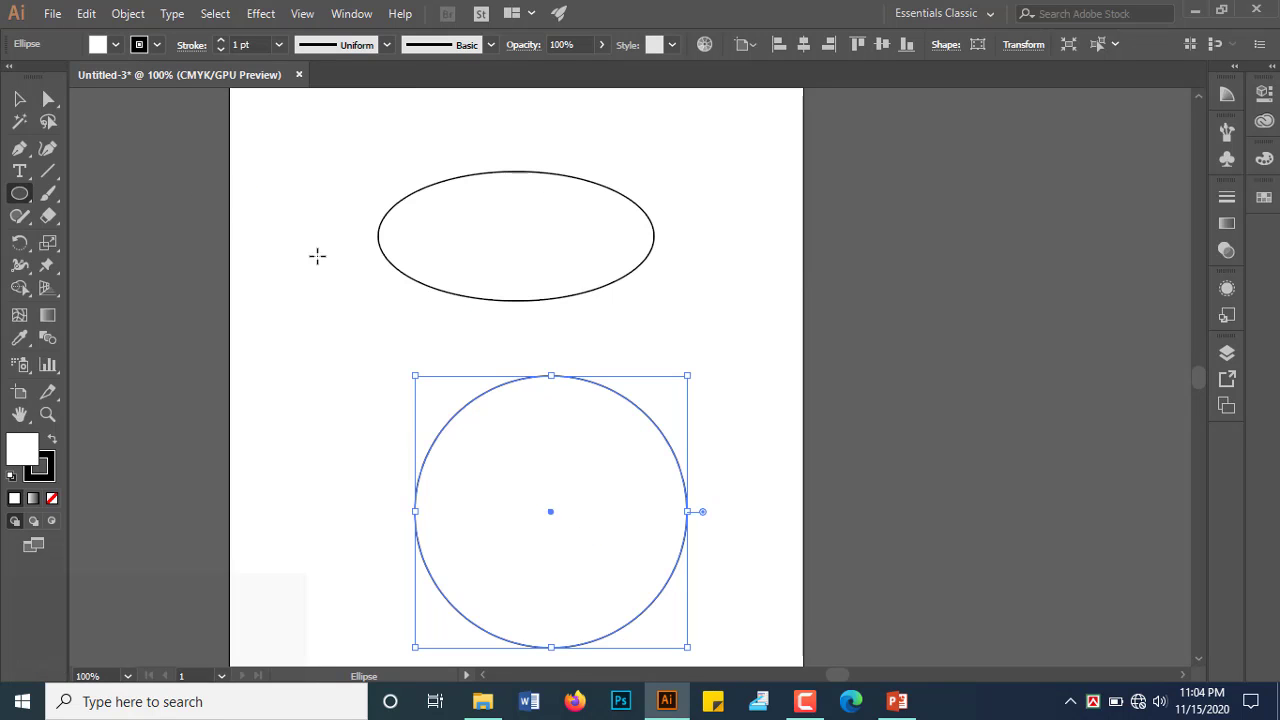
click(276, 290)
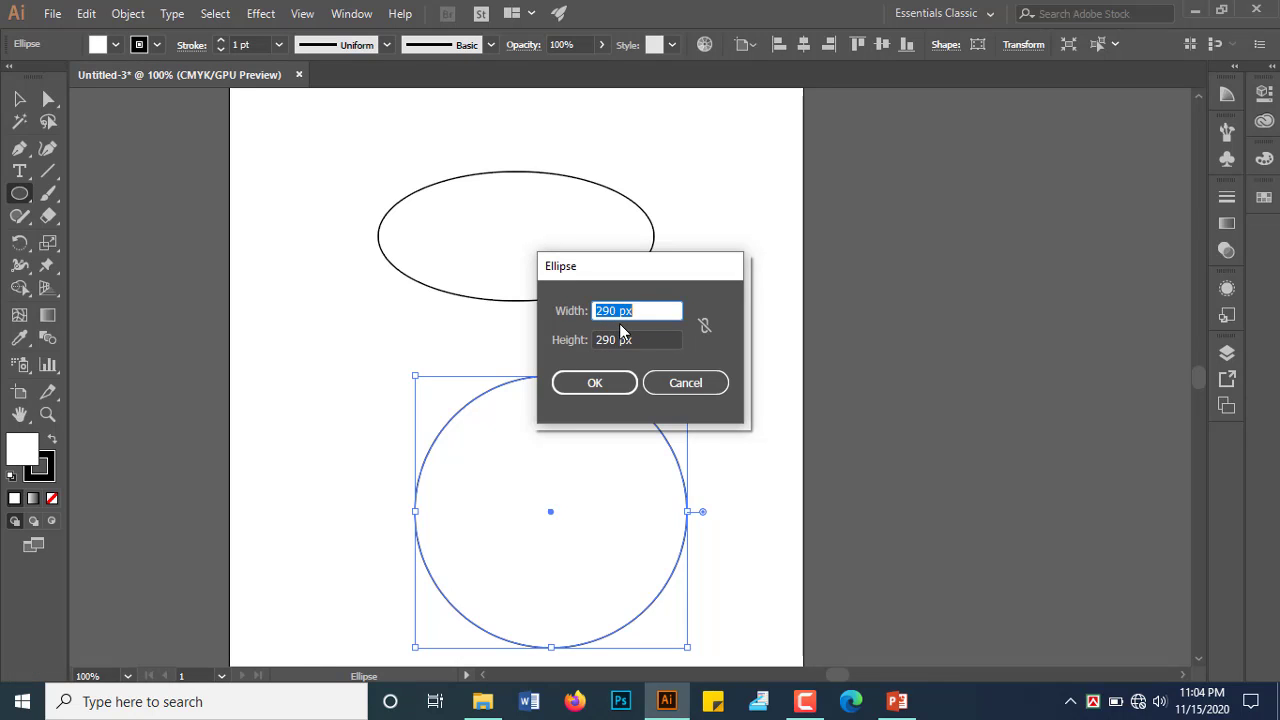
text(200)
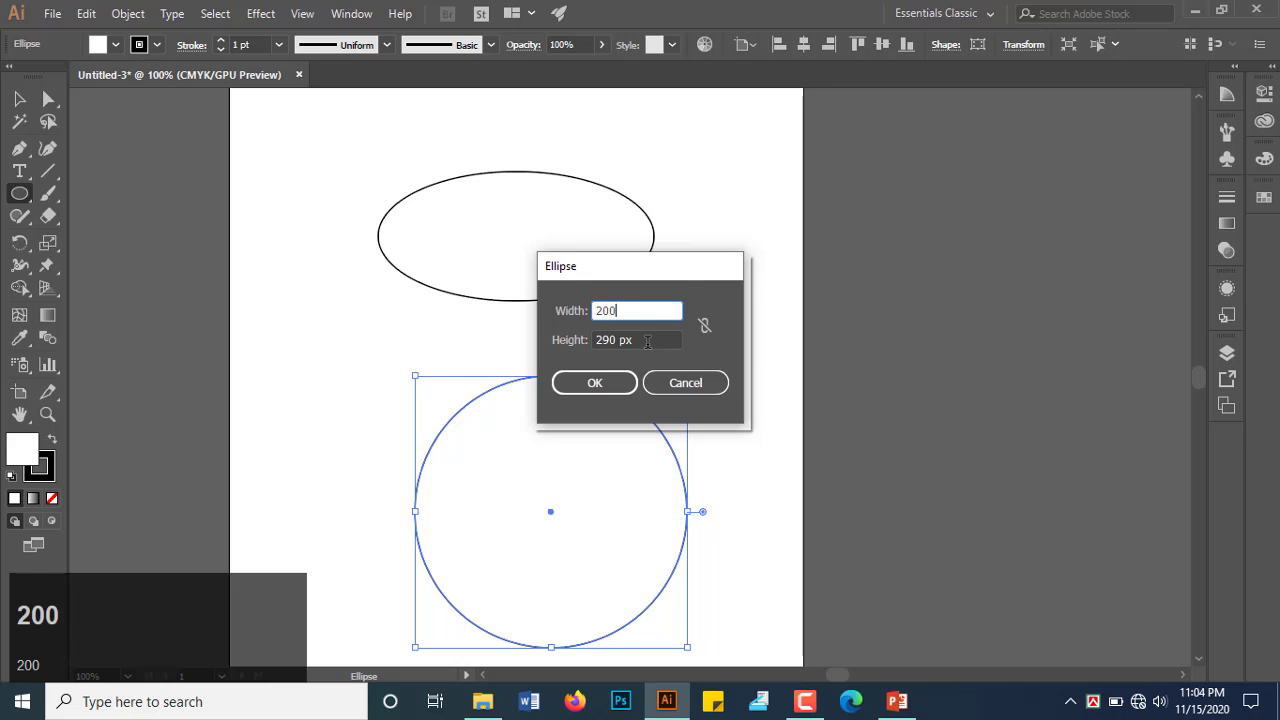
drag(680, 343, 553, 341)
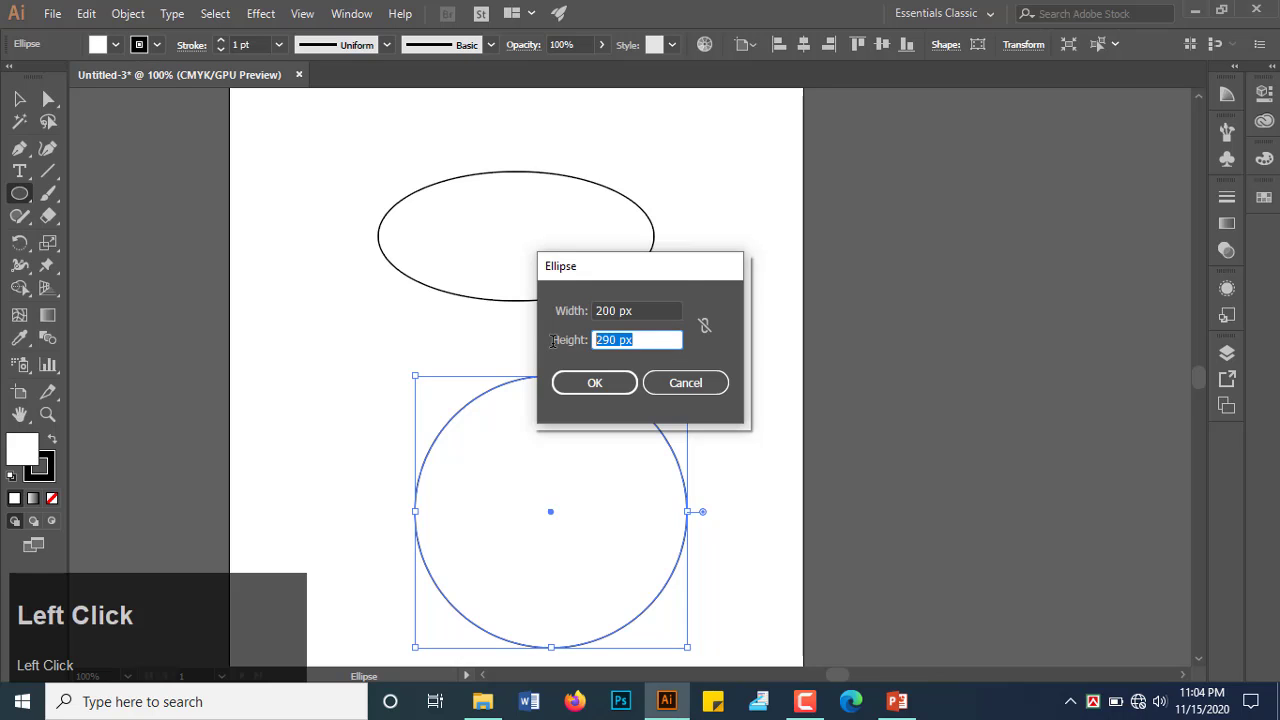
text(15)
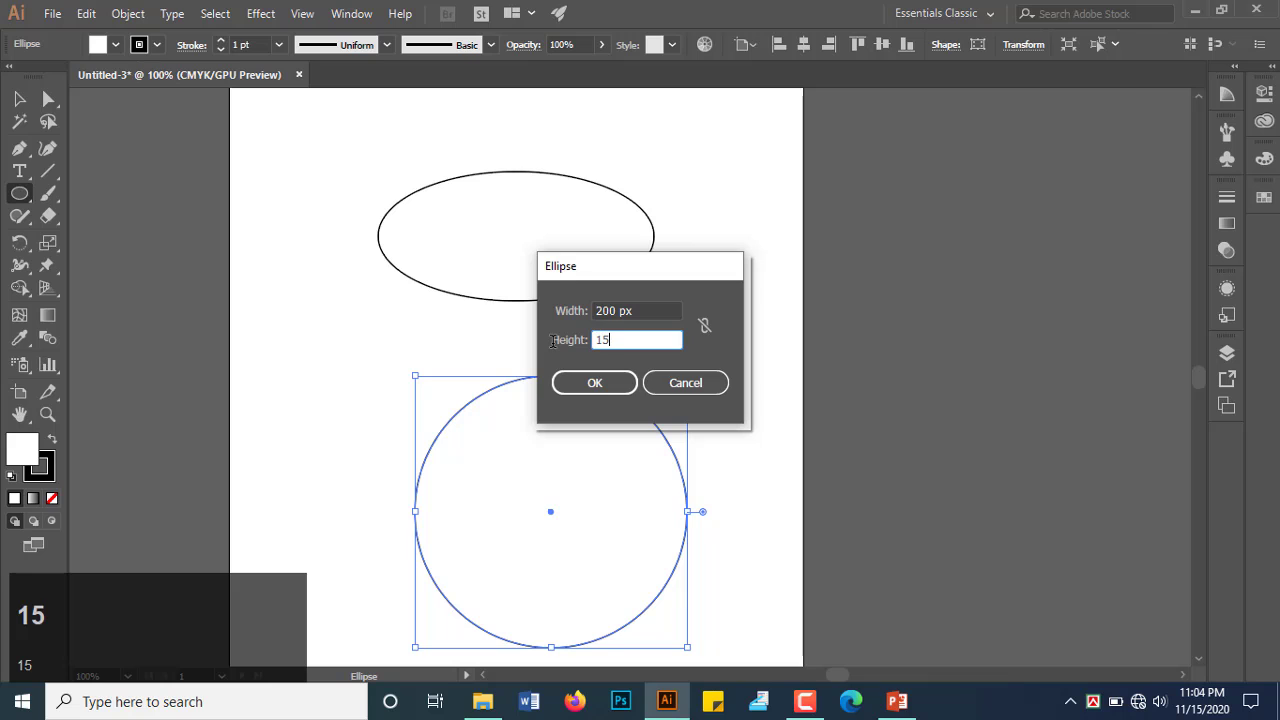
text(0)
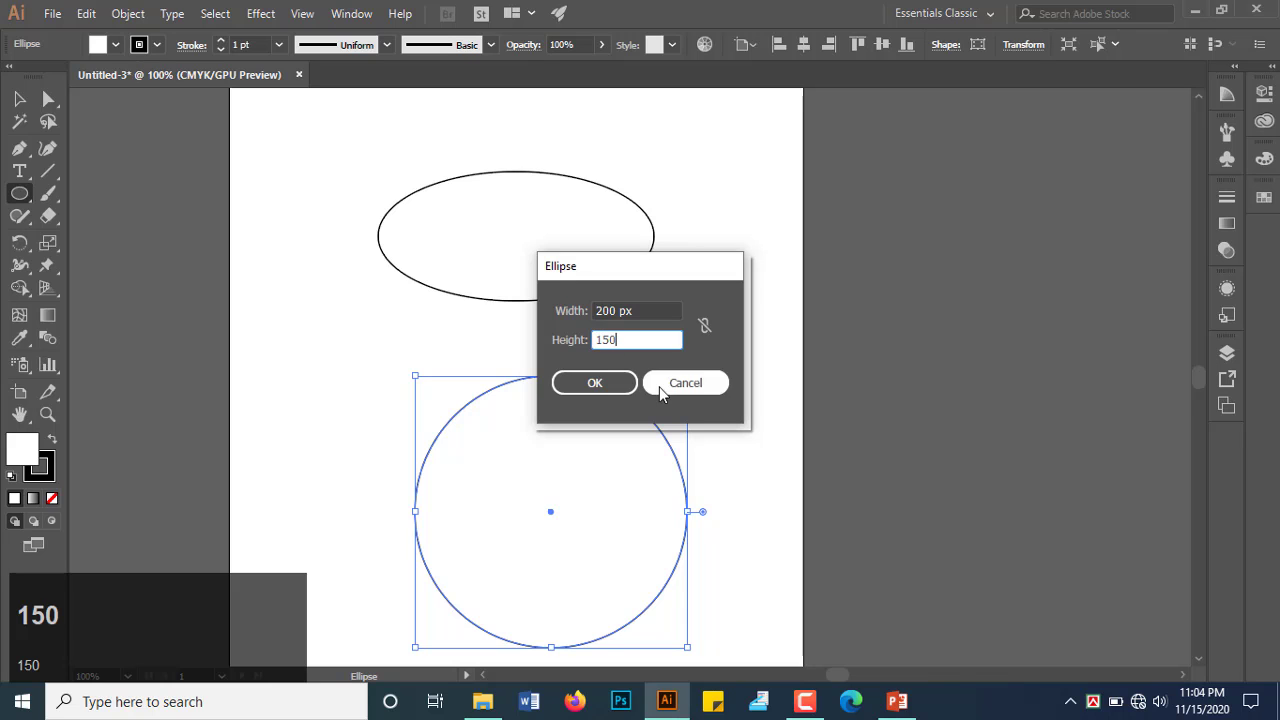
click(626, 385)
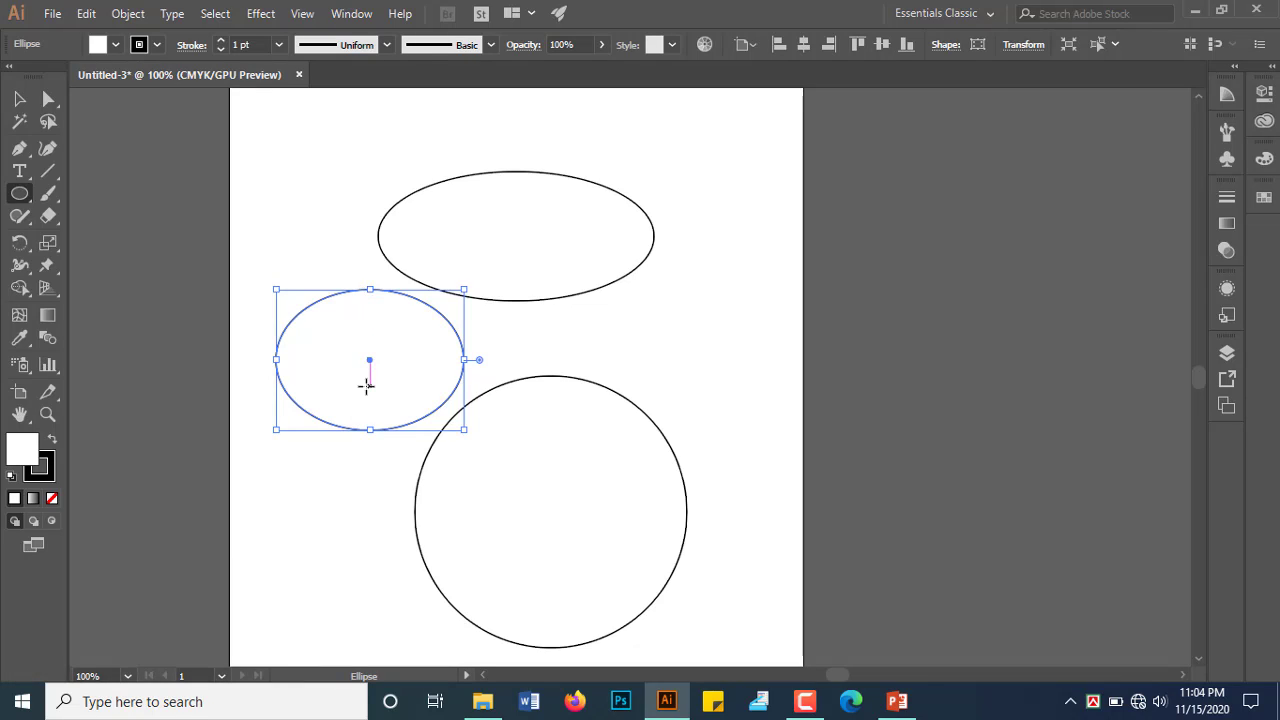
Select all the ellipses and the circle on the artboard and delete them.
scroll(366, 386, up, 3)
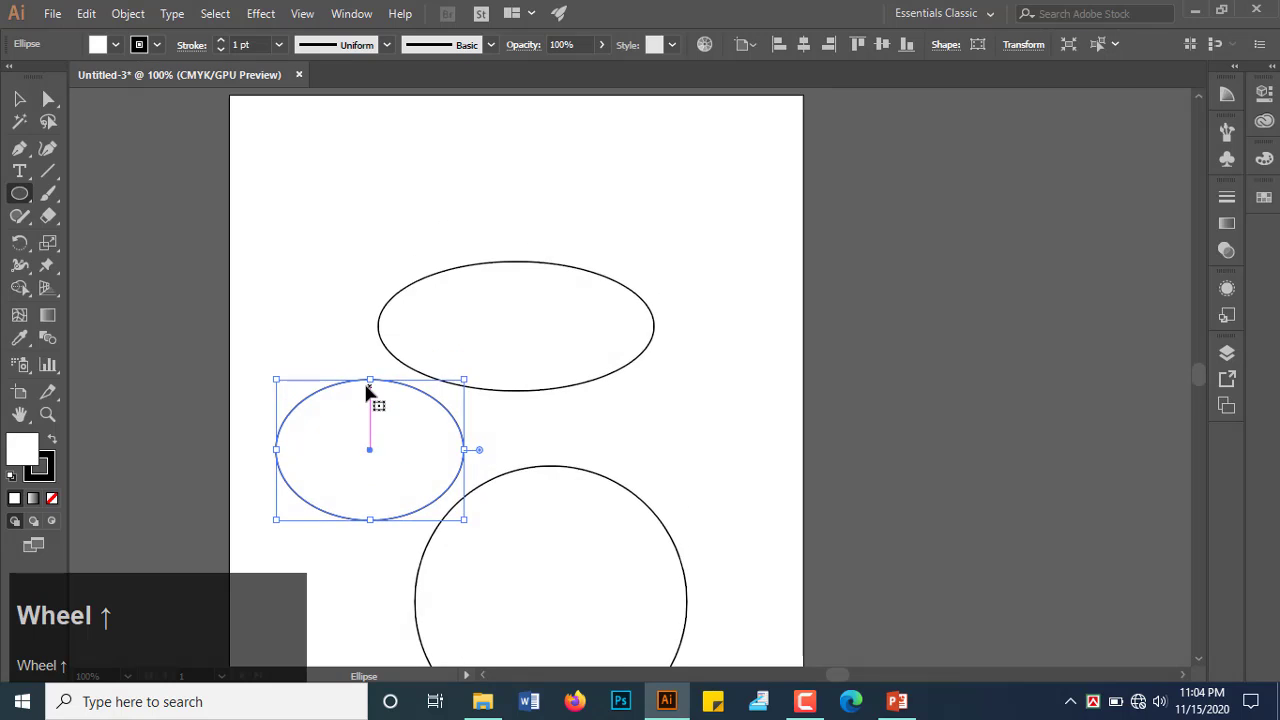
scroll(366, 389, down, 2)
key(ctrl+a)
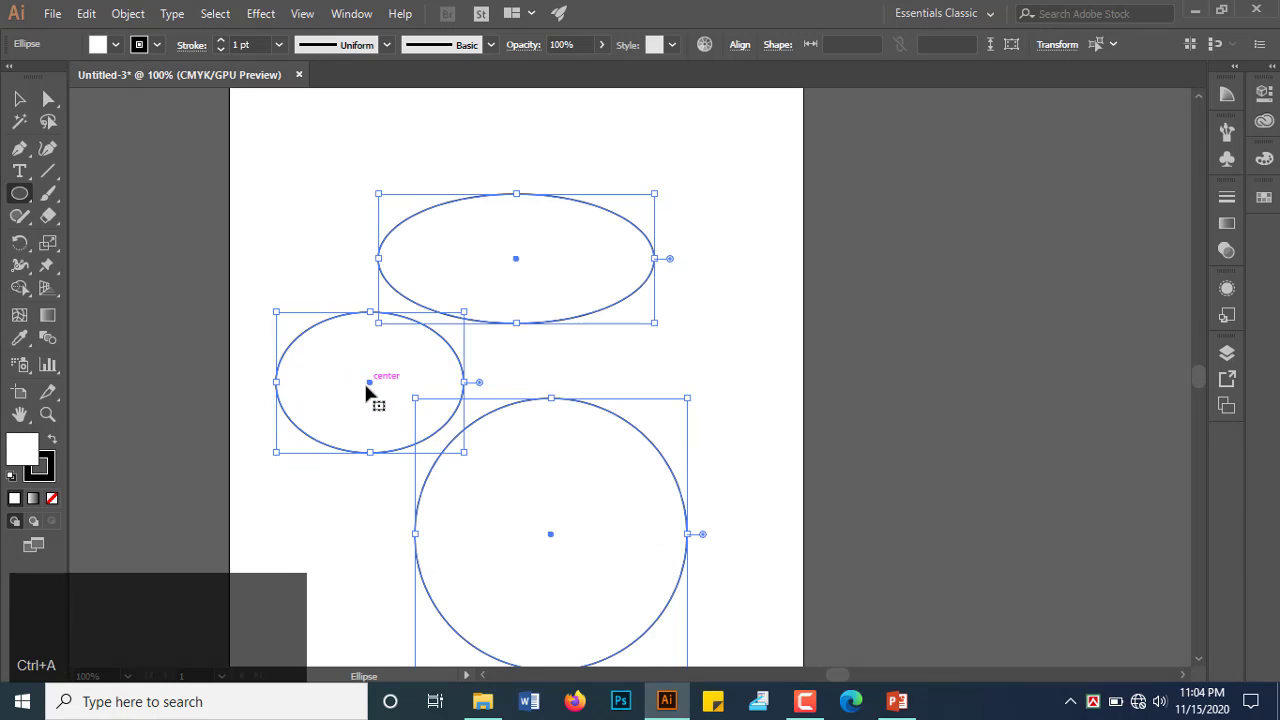
key(Delete)
Draw two tilted freehand hexagons side by side near the artboard's upper left with the Polygon tool, the second about 68 px in radius.
right_click(20, 194)
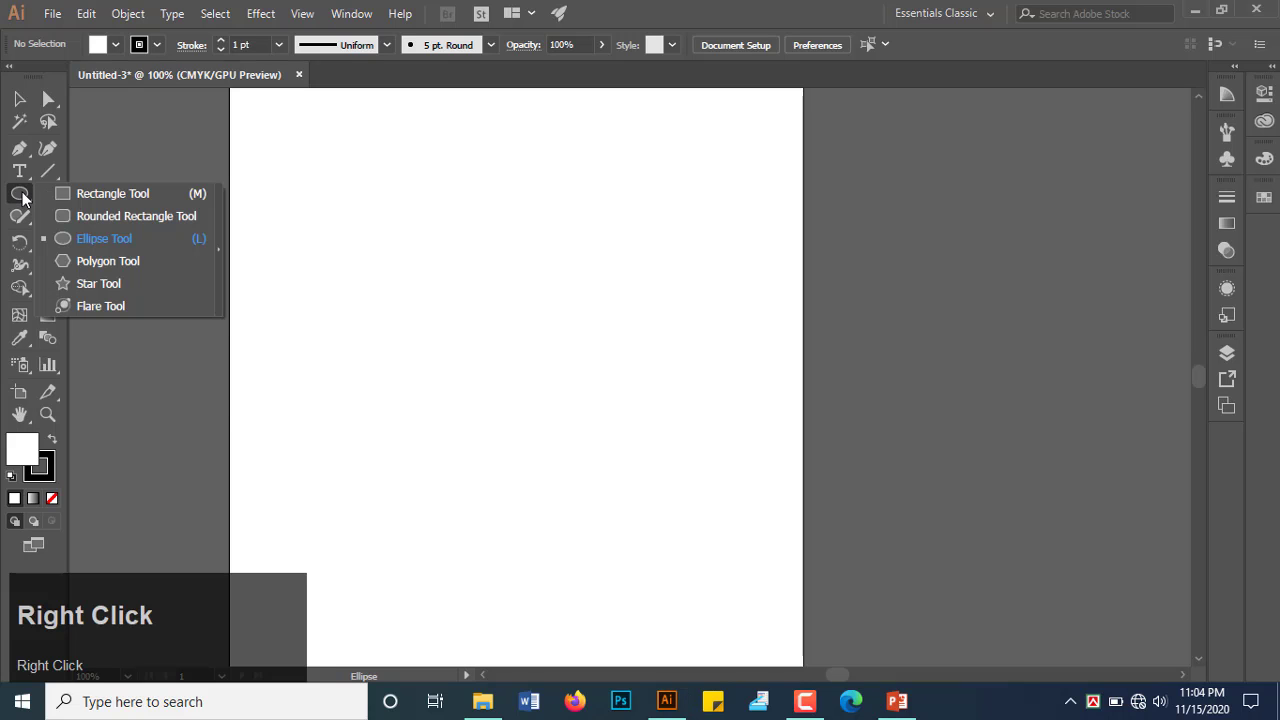
click(88, 262)
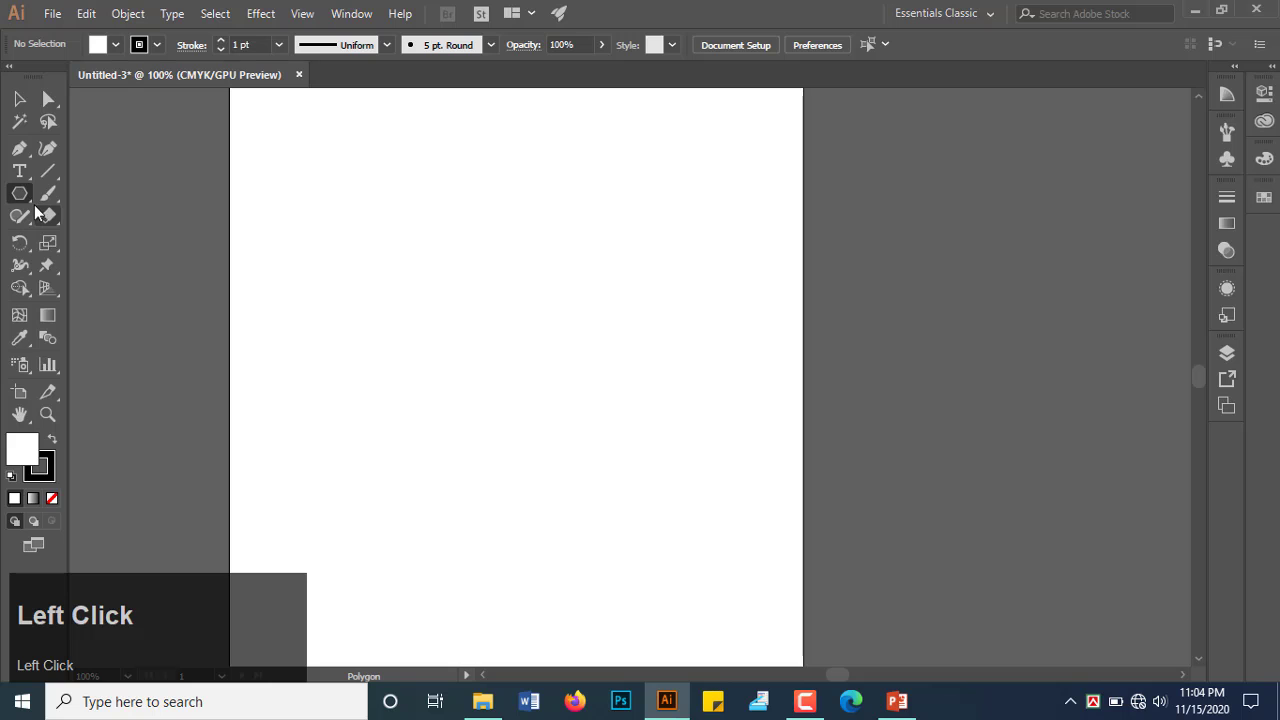
drag(314, 186, 371, 200)
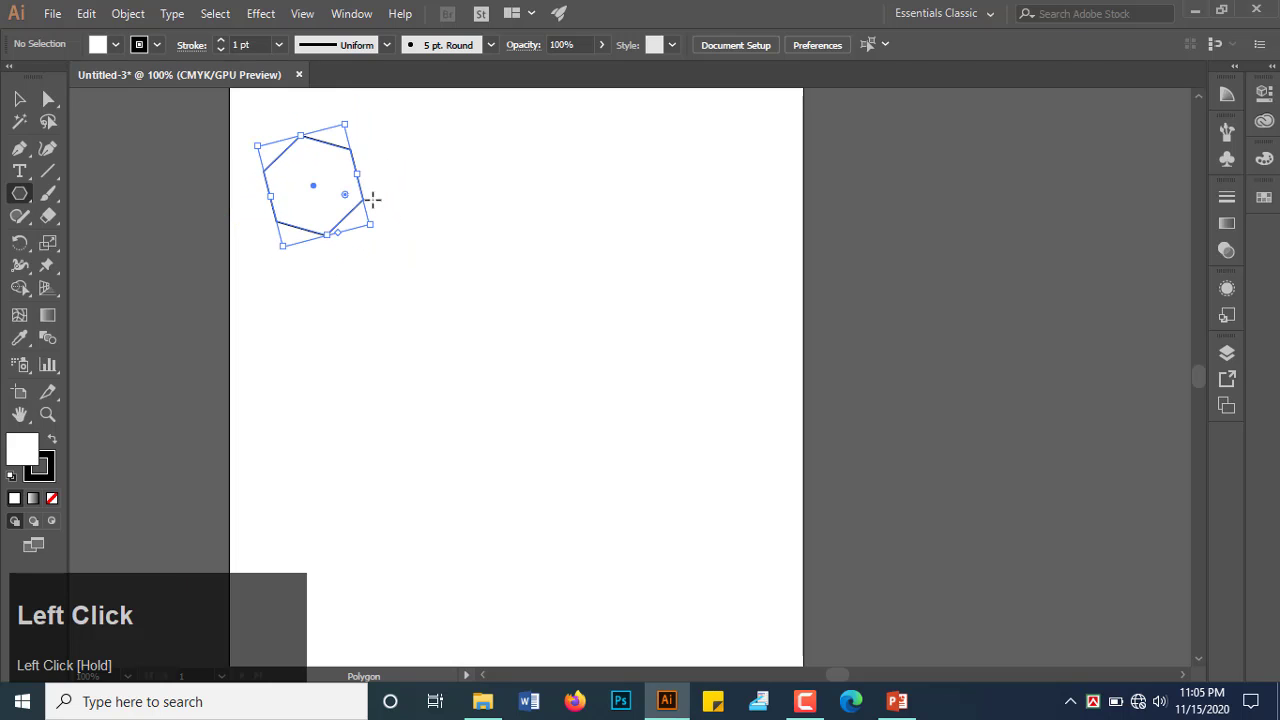
drag(449, 189, 446, 253)
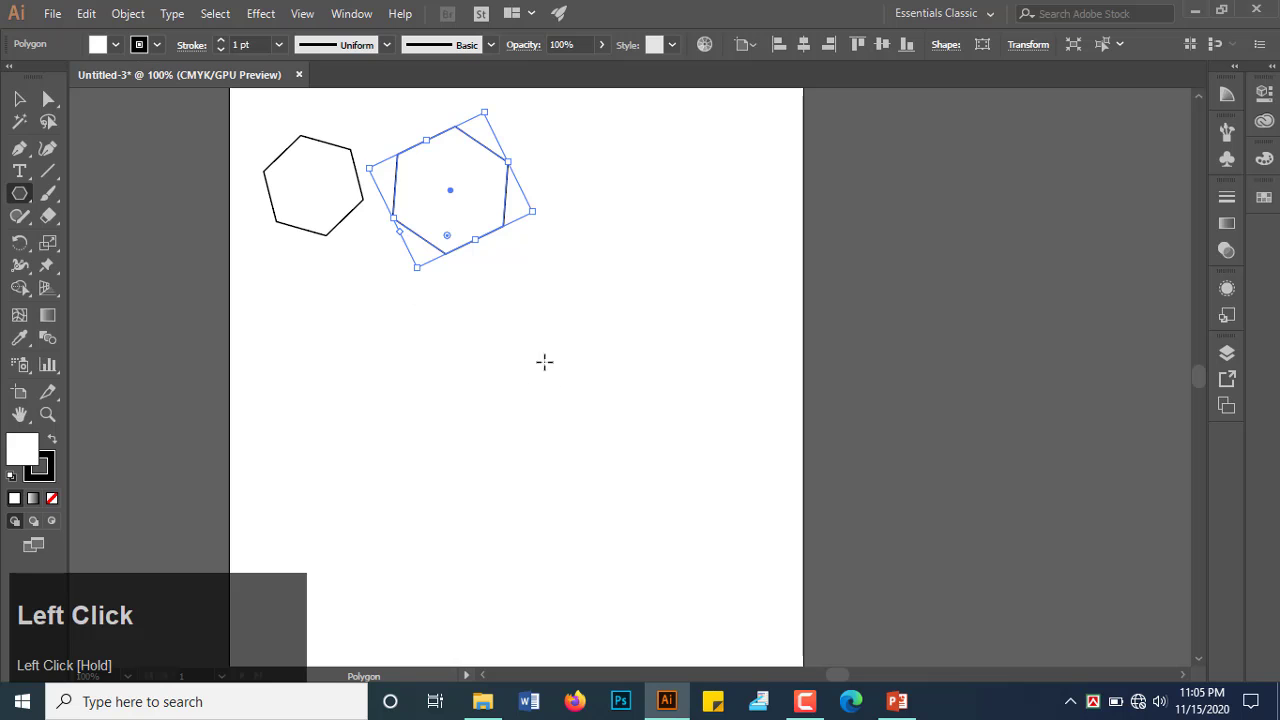
Create a three-sided polygon with a radius of about 68 px to the lower right of the hexagons.
click(586, 335)
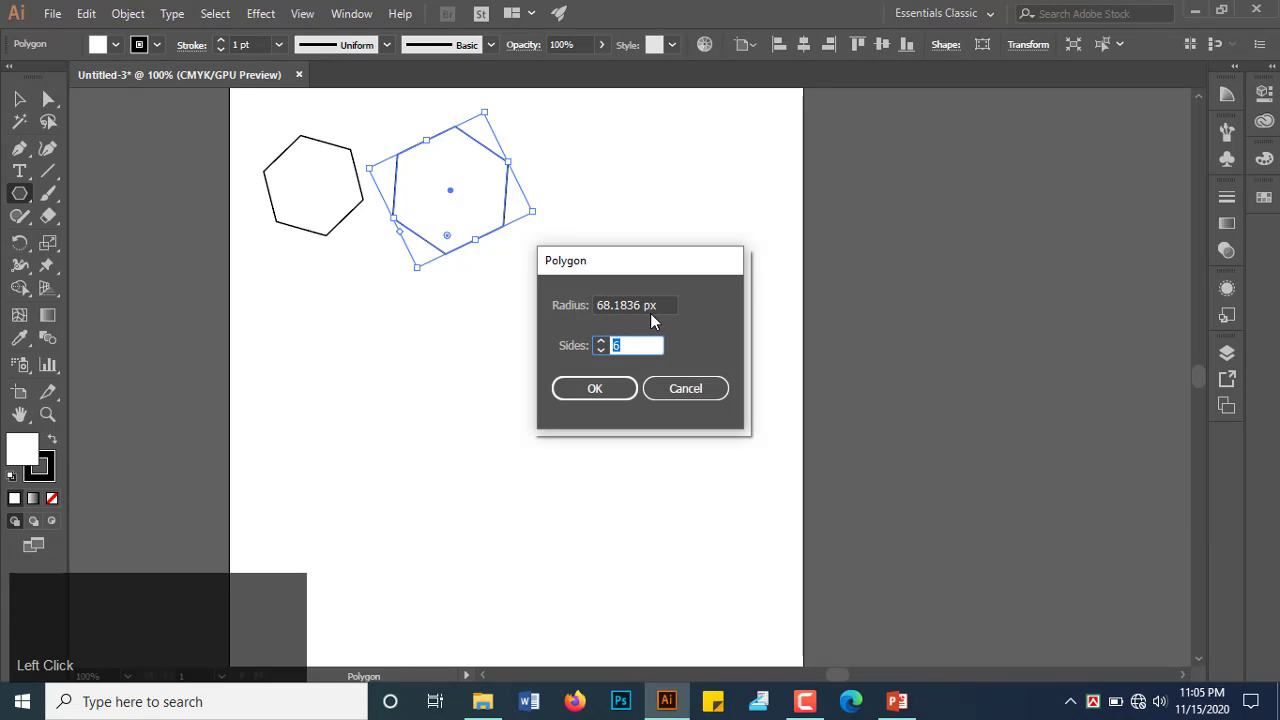
click(597, 351)
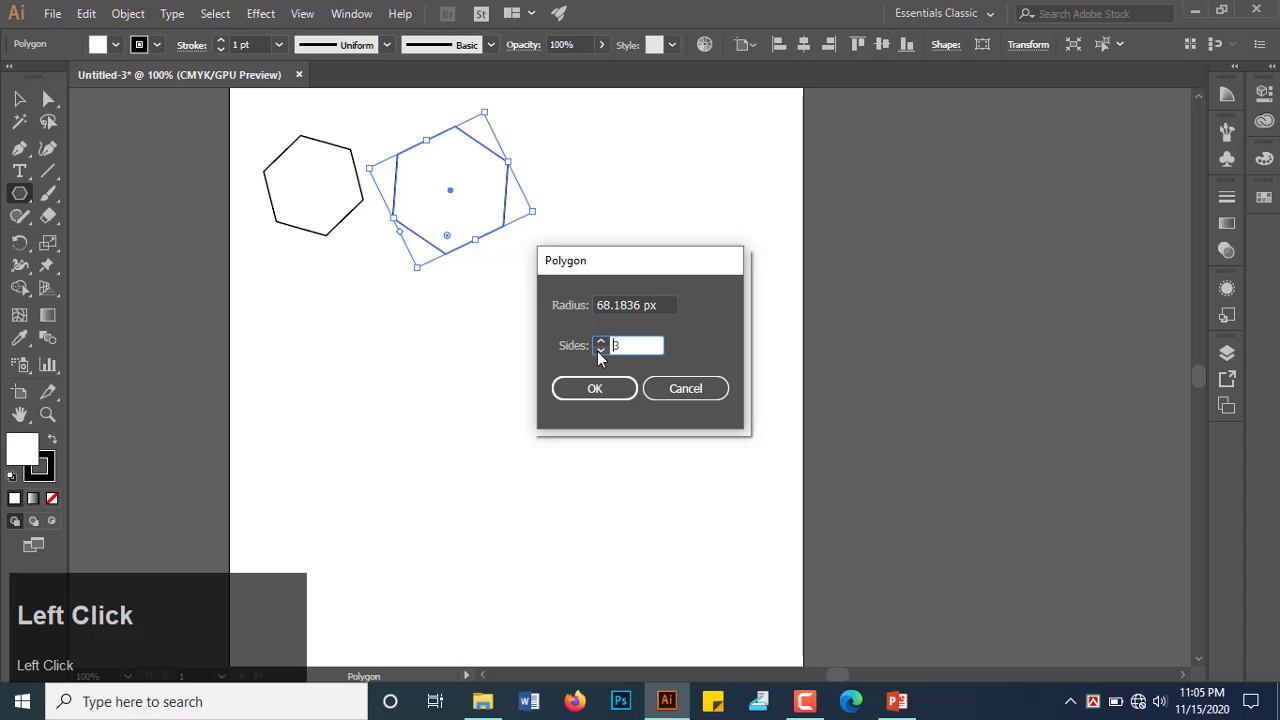
click(608, 386)
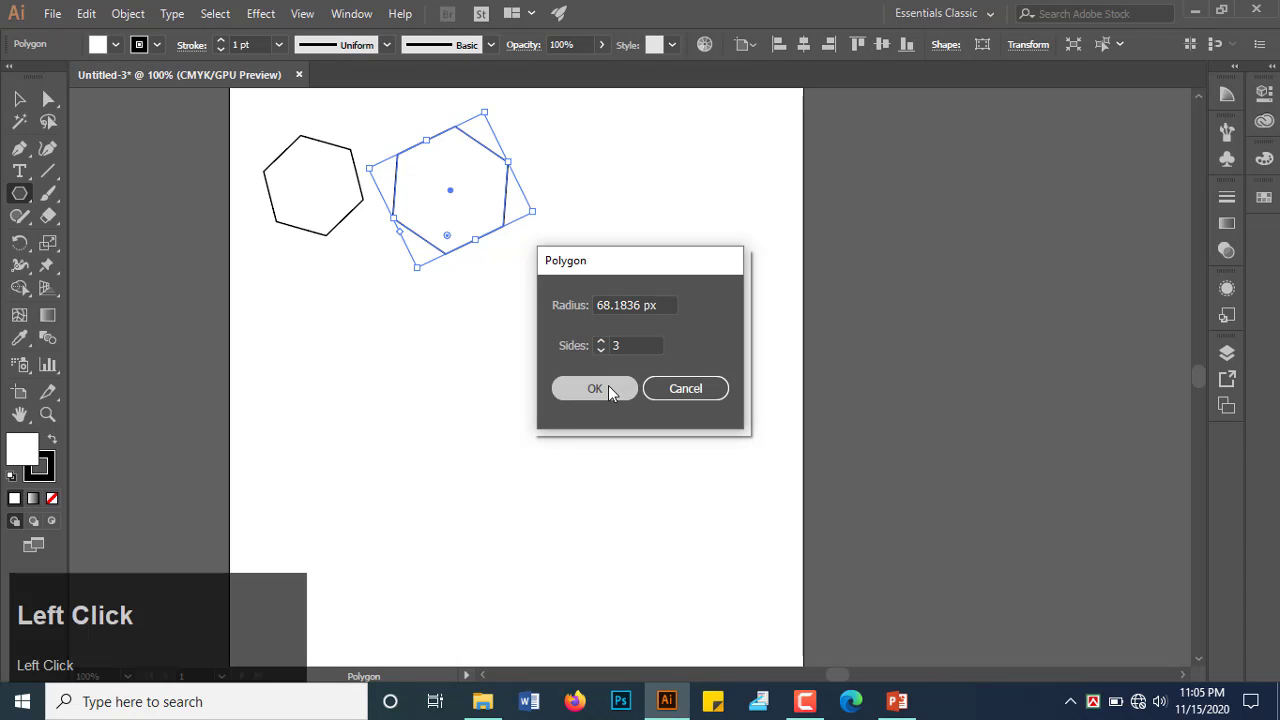
Create a seven-sided polygon with a 100 px radius below the smaller hexagon.
click(315, 374)
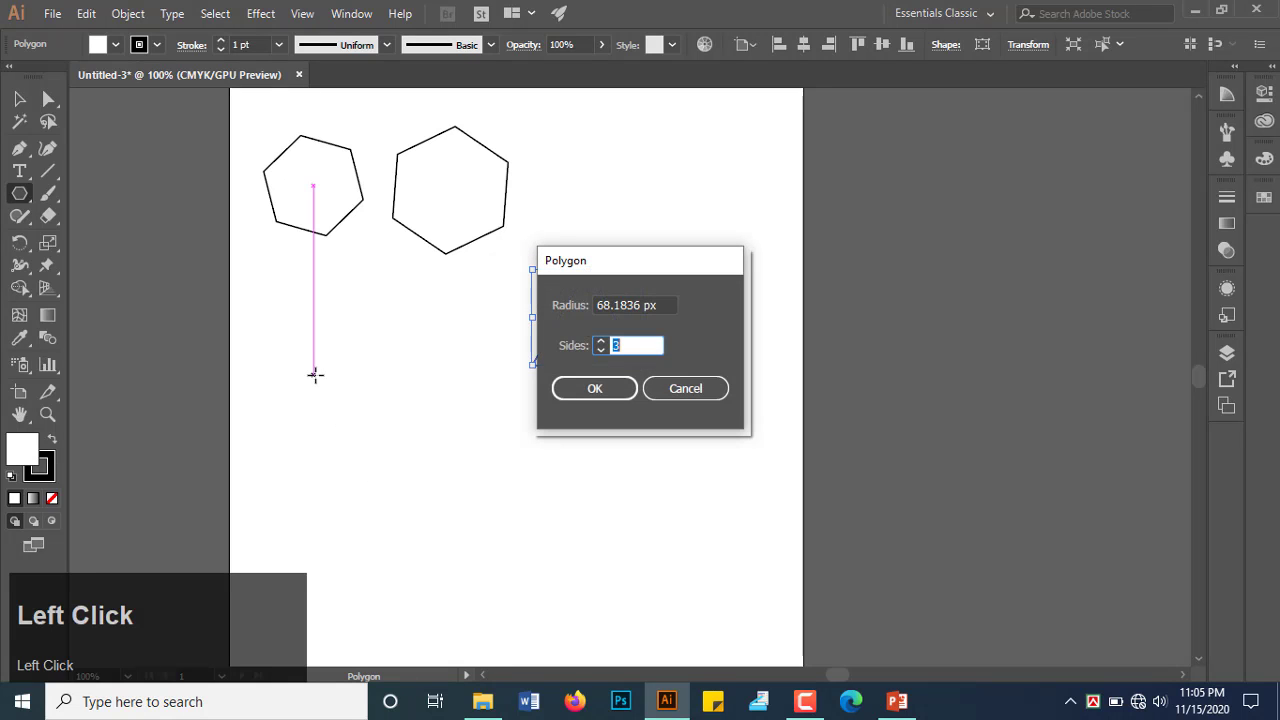
key(shift+Tab)
text(100)
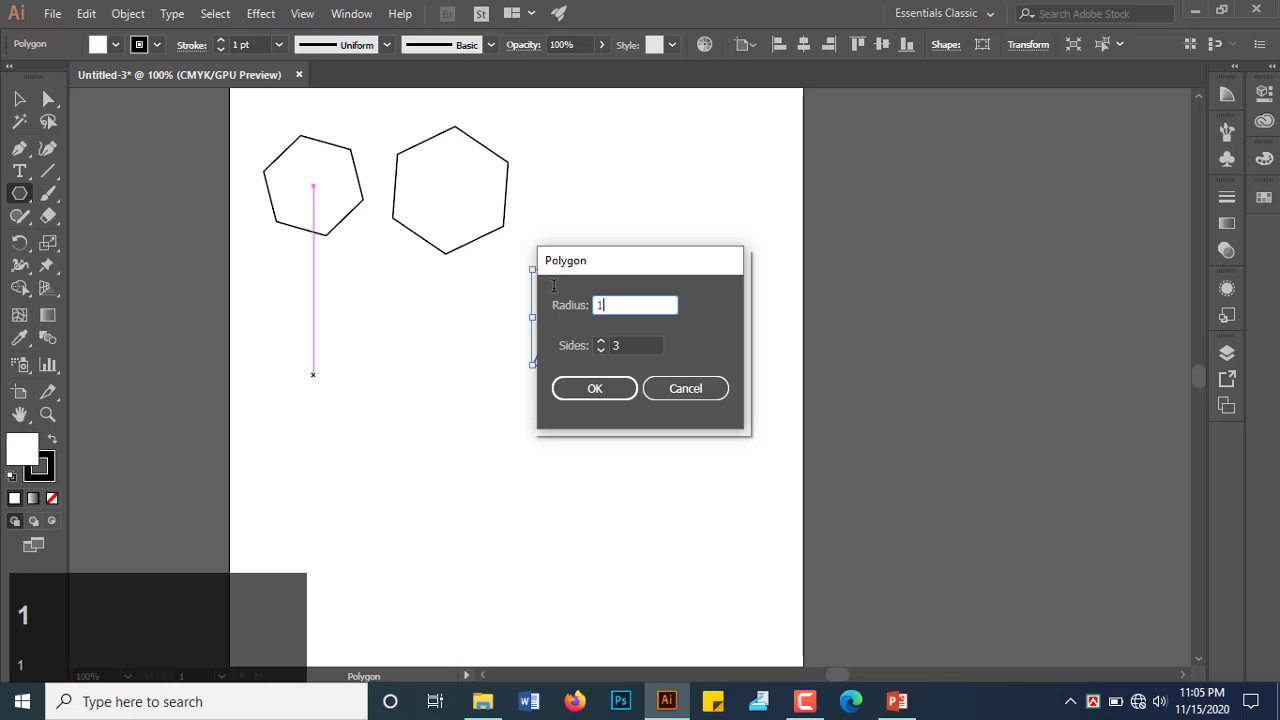
click(601, 343)
click(601, 343)
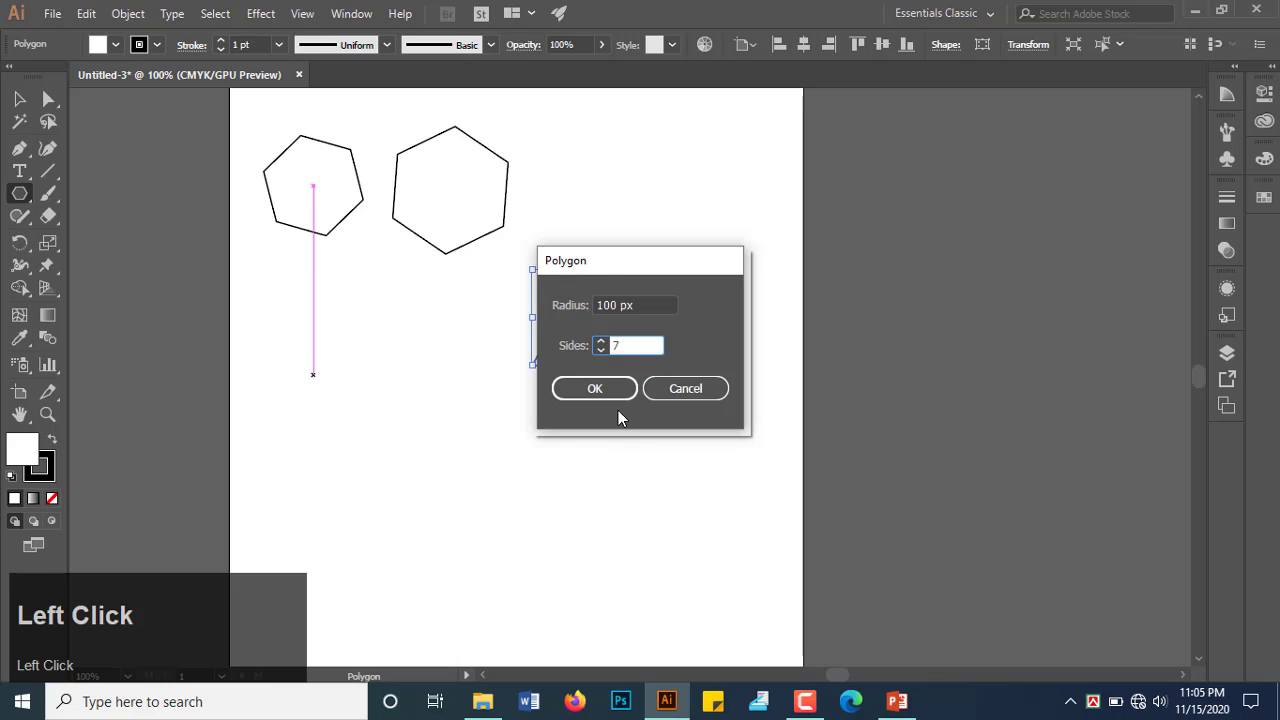
click(606, 386)
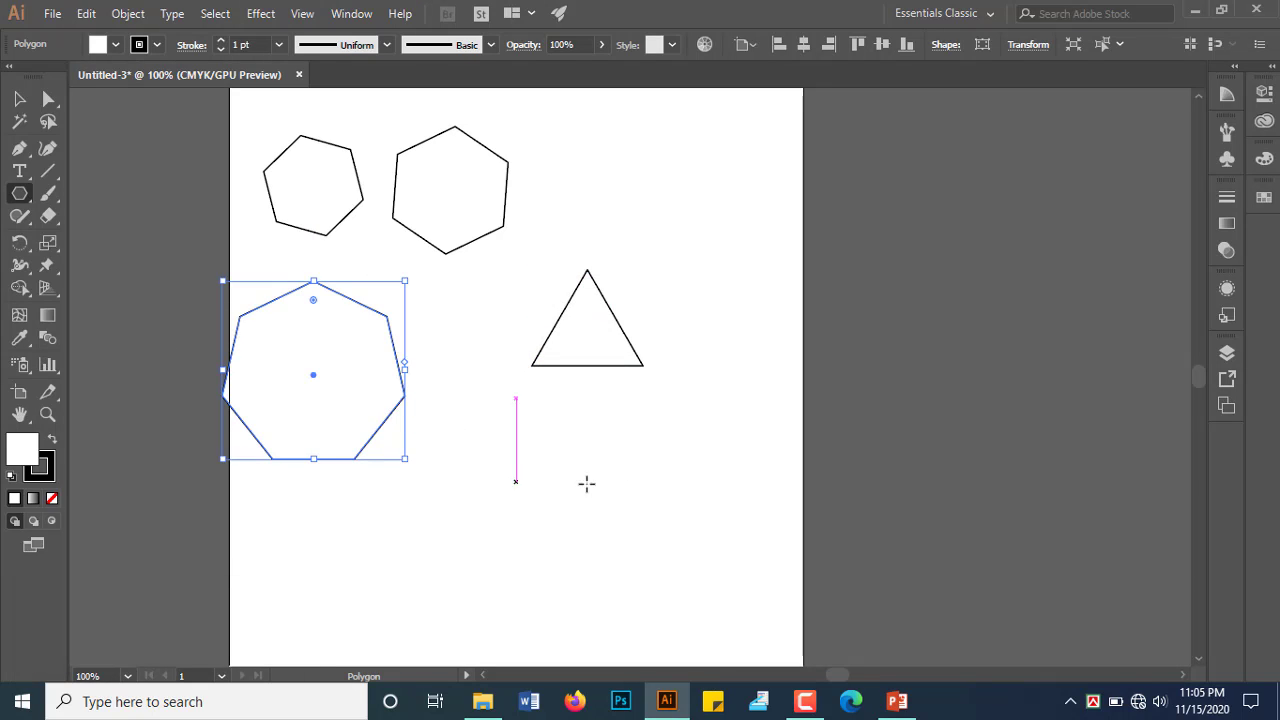
Create two polygons with a 100 px radius: a 12-sided one at the artboard's upper right edge and a four-sided one below the triangle.
click(737, 179)
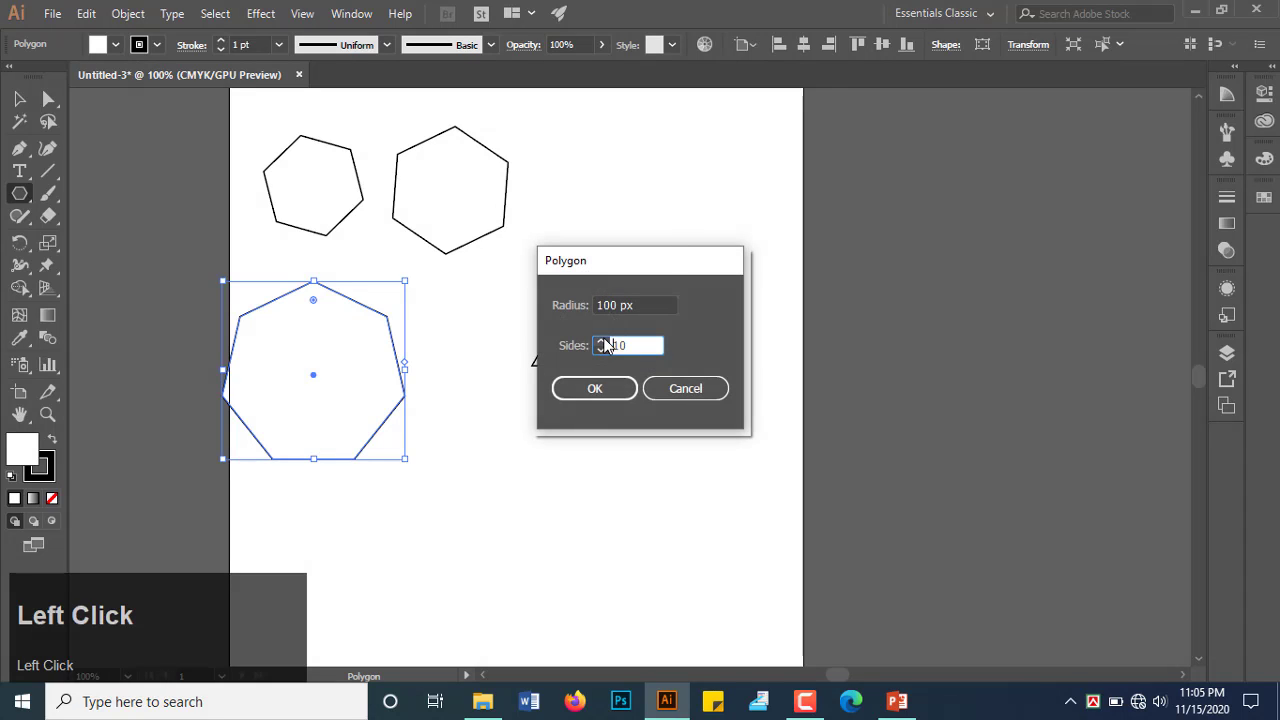
click(628, 387)
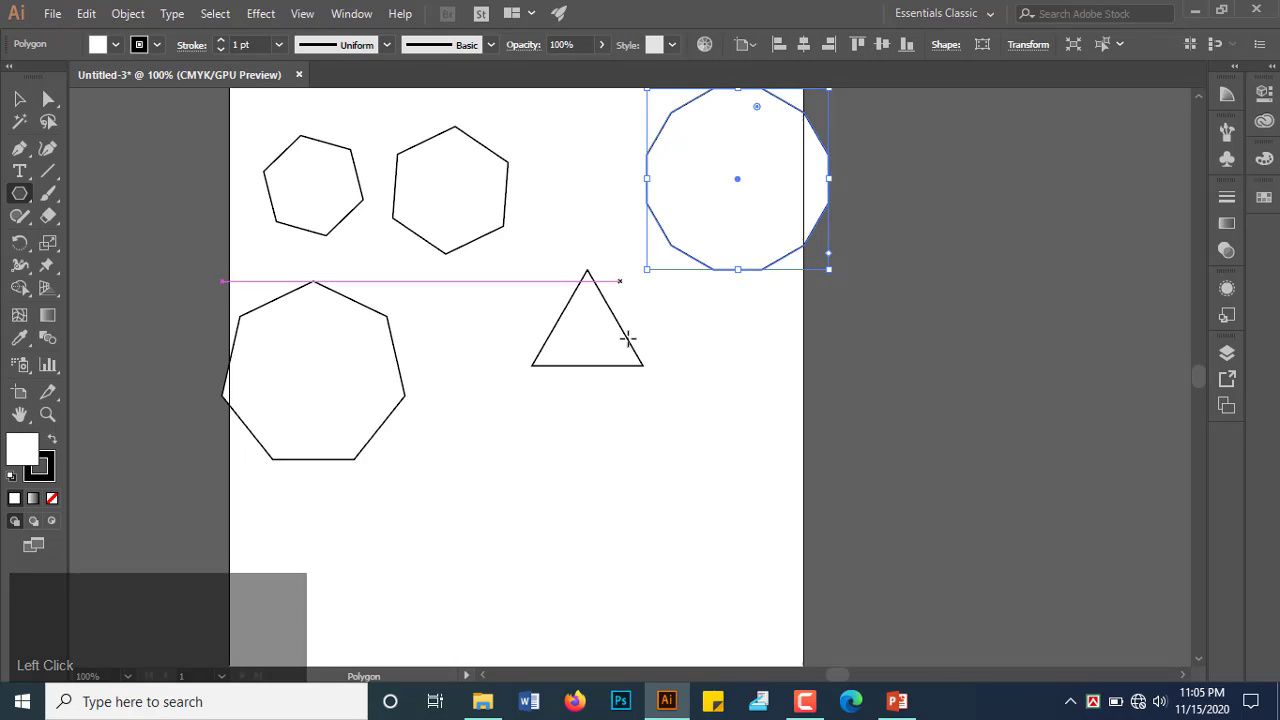
click(616, 447)
drag(690, 368, 877, 377)
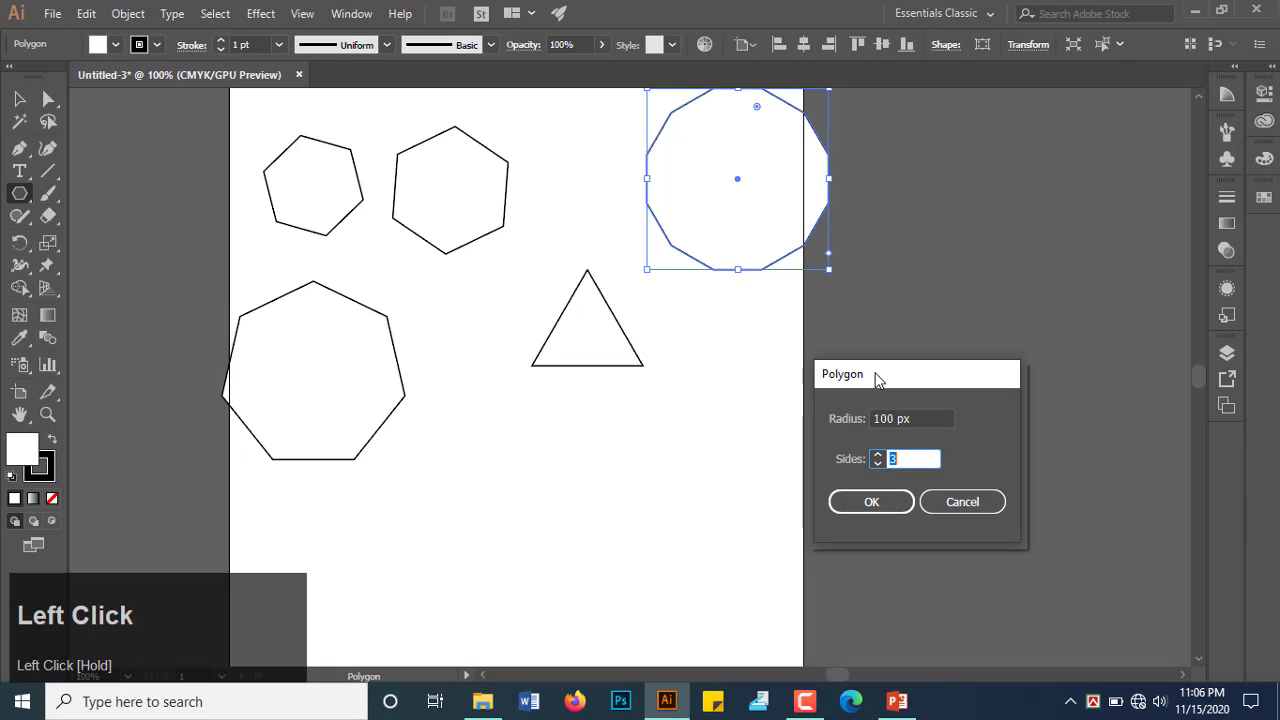
click(877, 454)
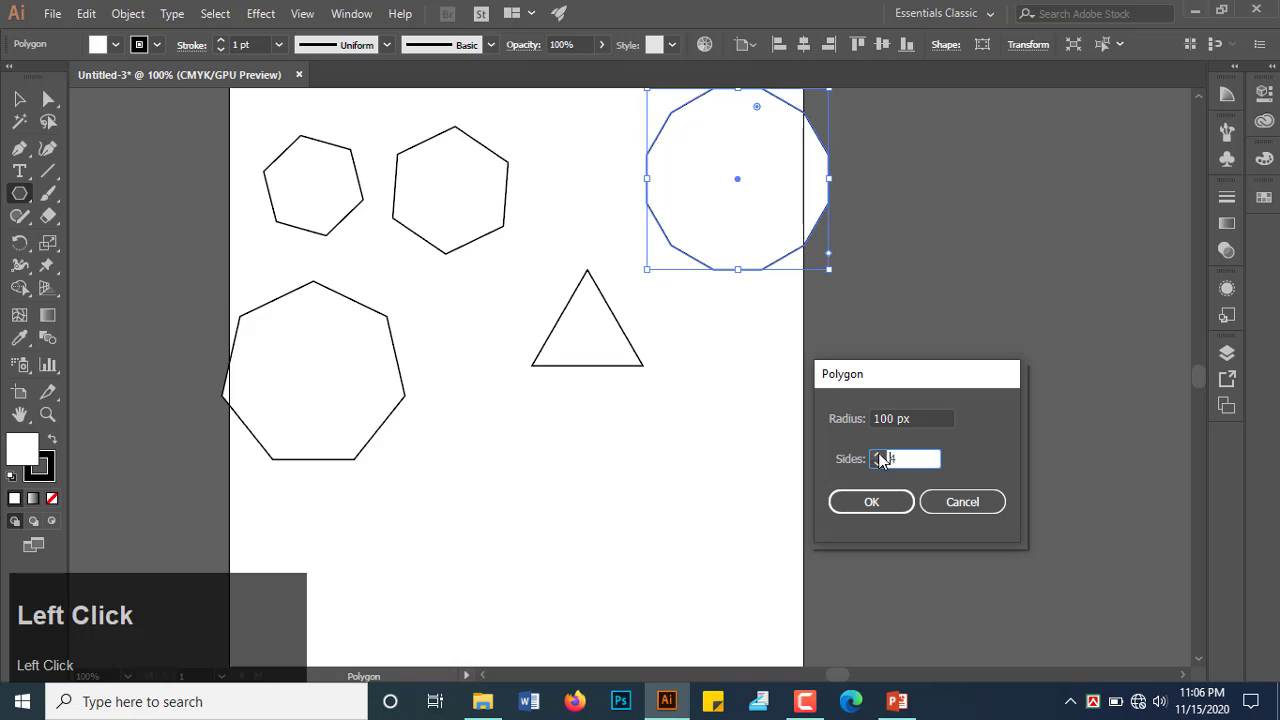
click(871, 502)
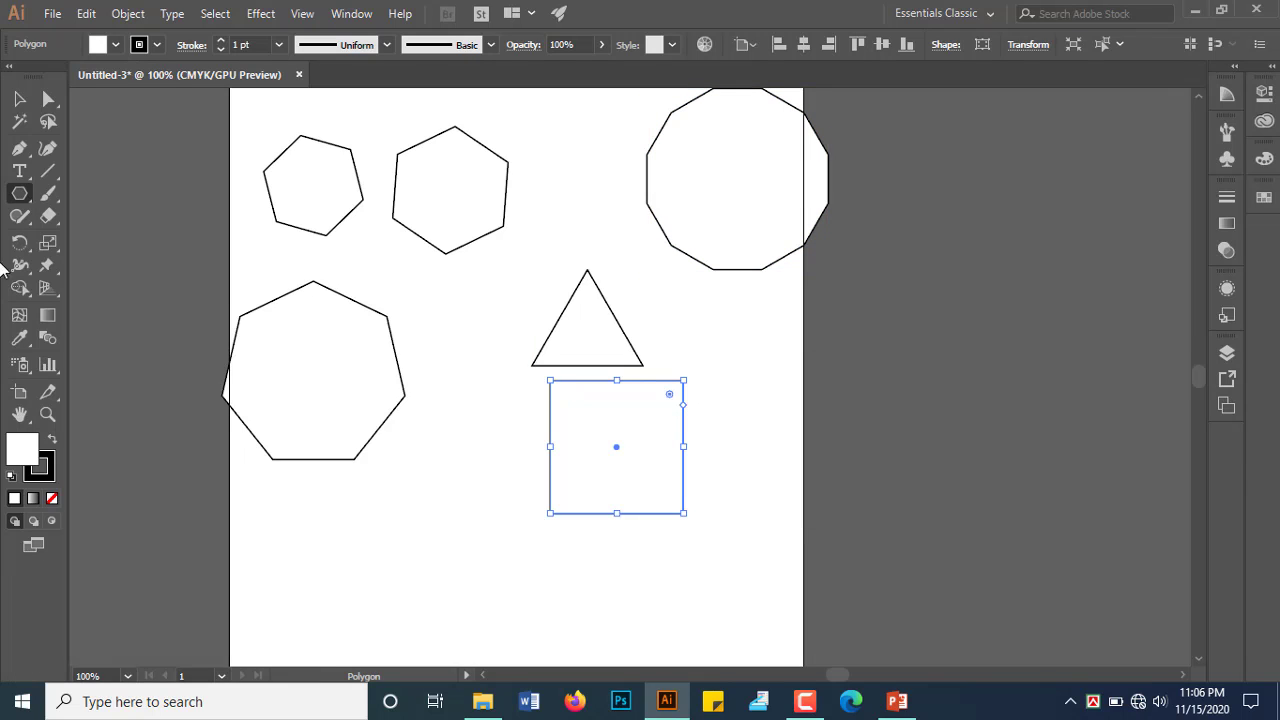
Draw a freehand five-pointed star with an outer radius of about 122 px between the heptagon and the square using the Star tool.
right_click(19, 199)
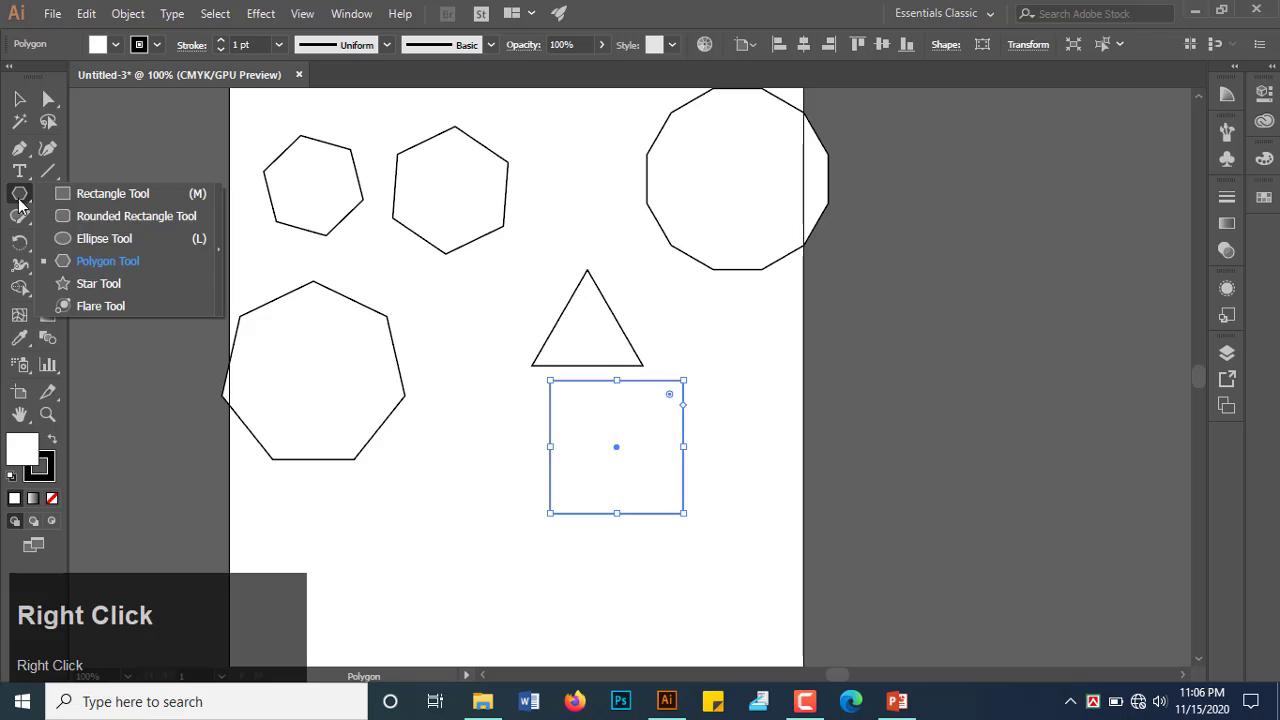
click(93, 283)
drag(450, 420, 383, 511)
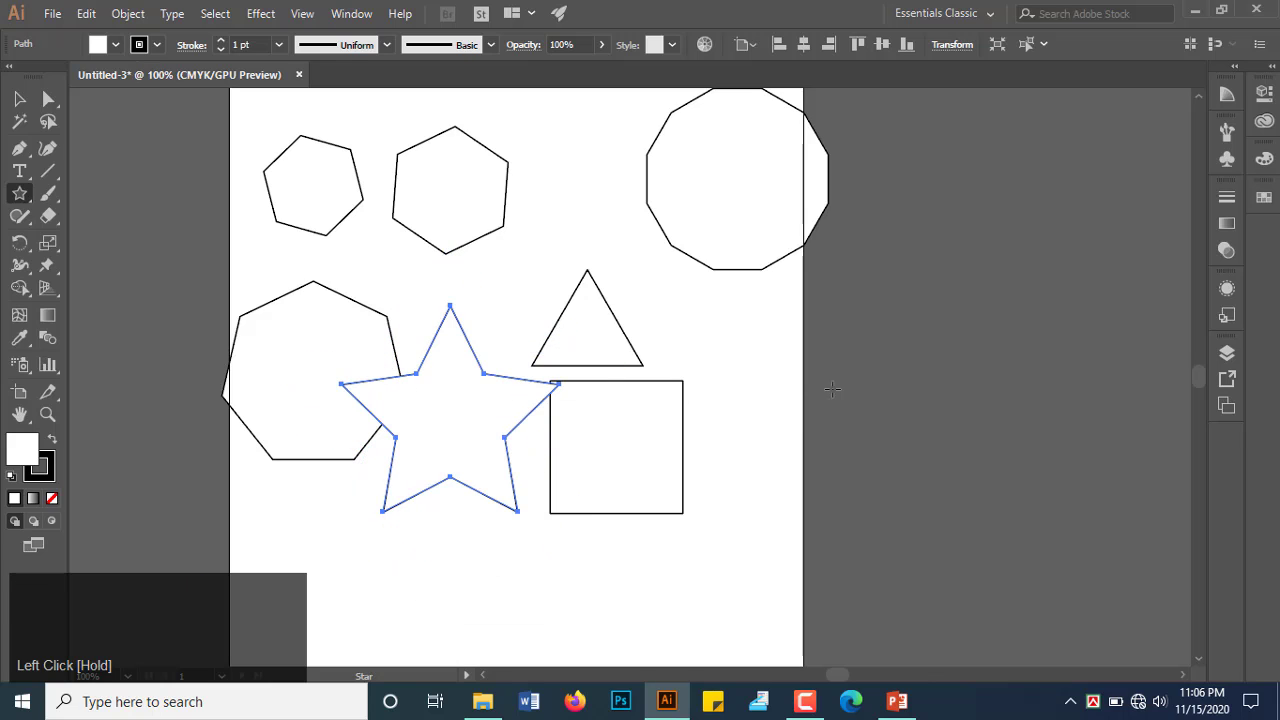
Create a nine-pointed star to the right of the triangle, keeping the radii of the five-pointed star.
click(726, 337)
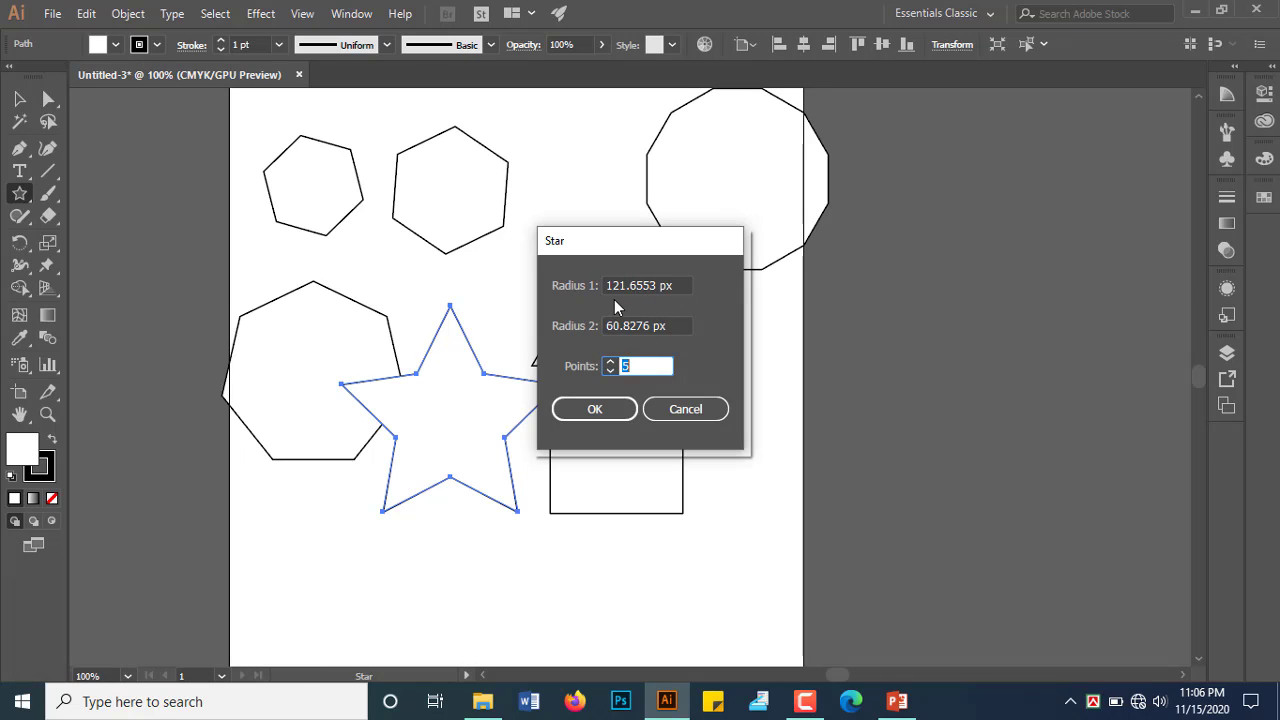
click(611, 366)
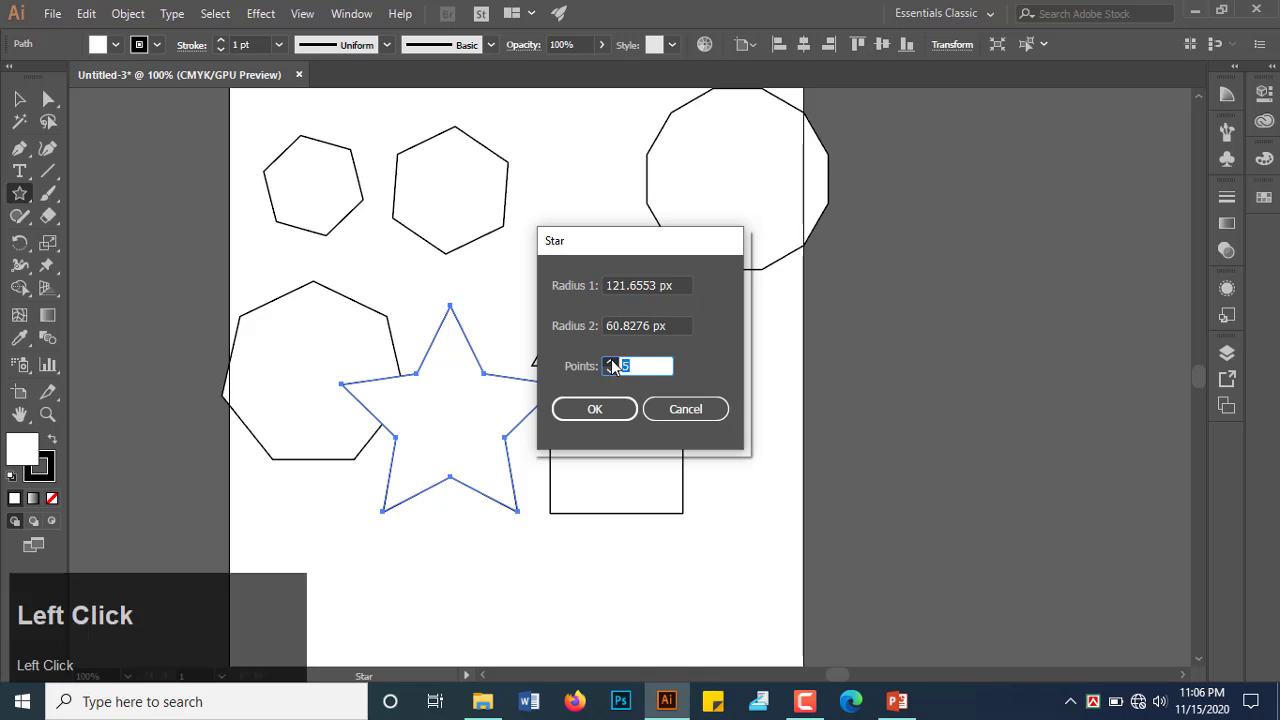
click(594, 409)
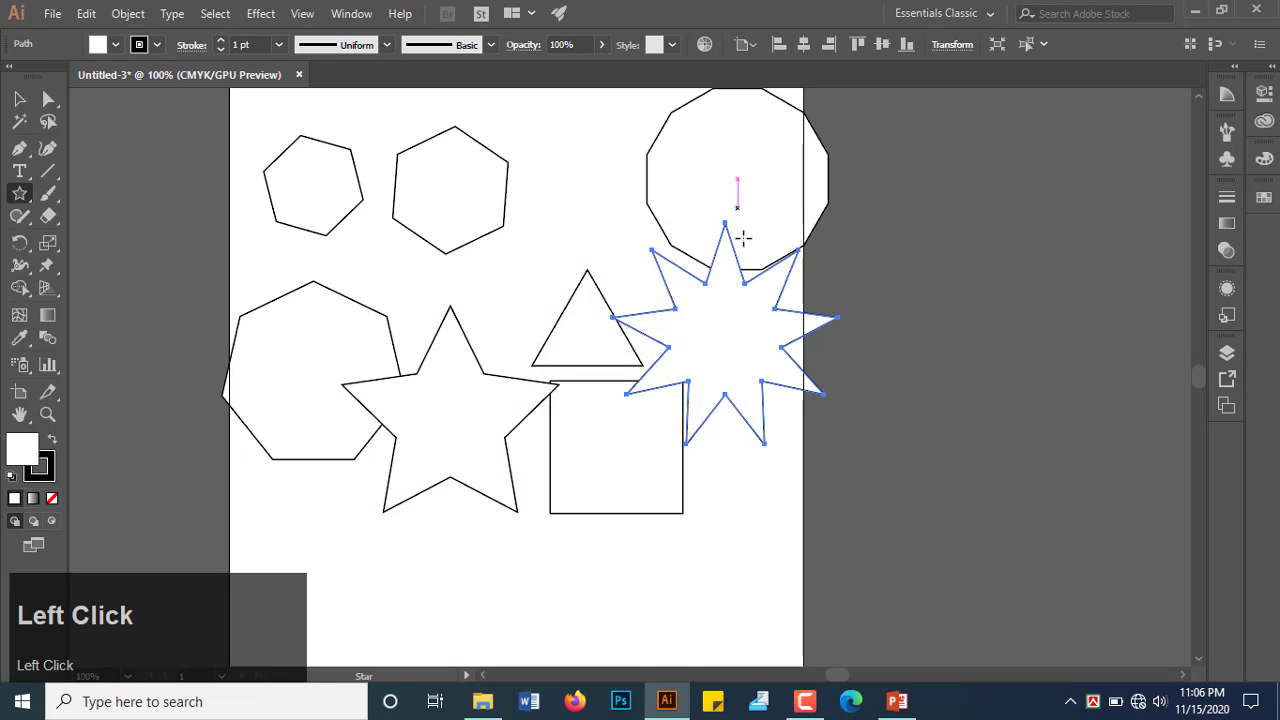
Select all the polygons and stars on the artboard and delete them.
key(ctrl+a)
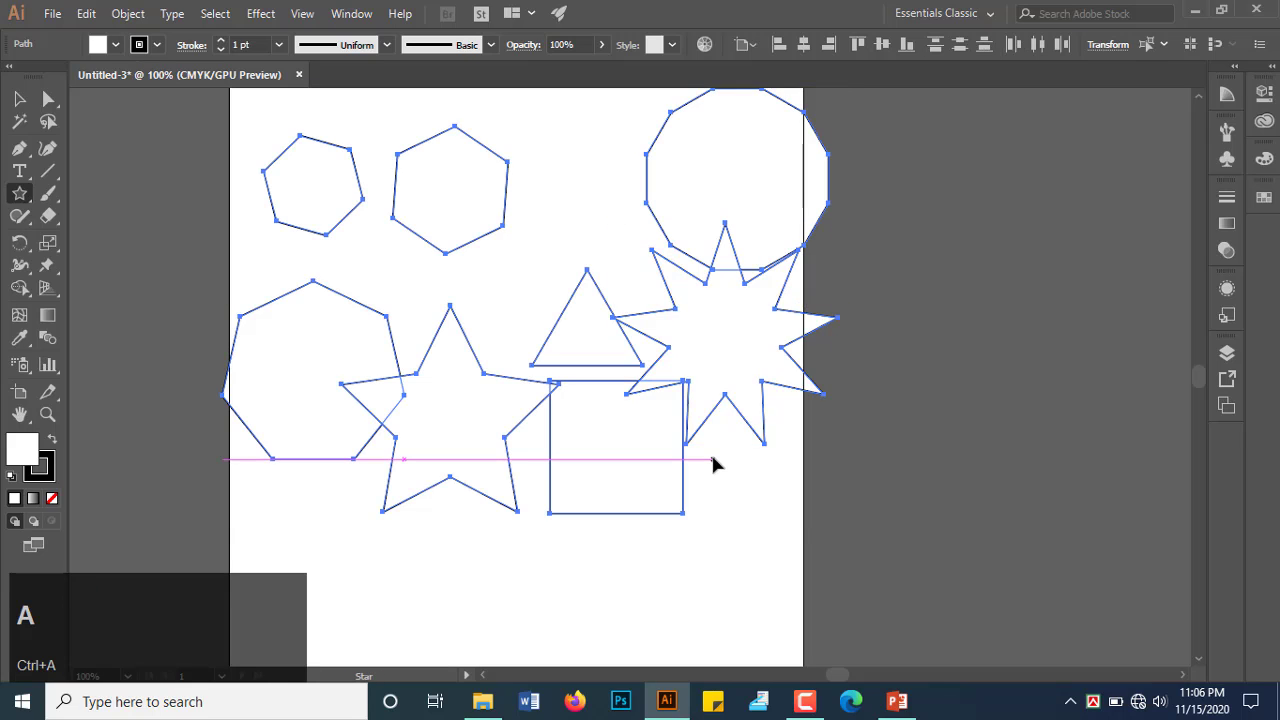
key(Delete)
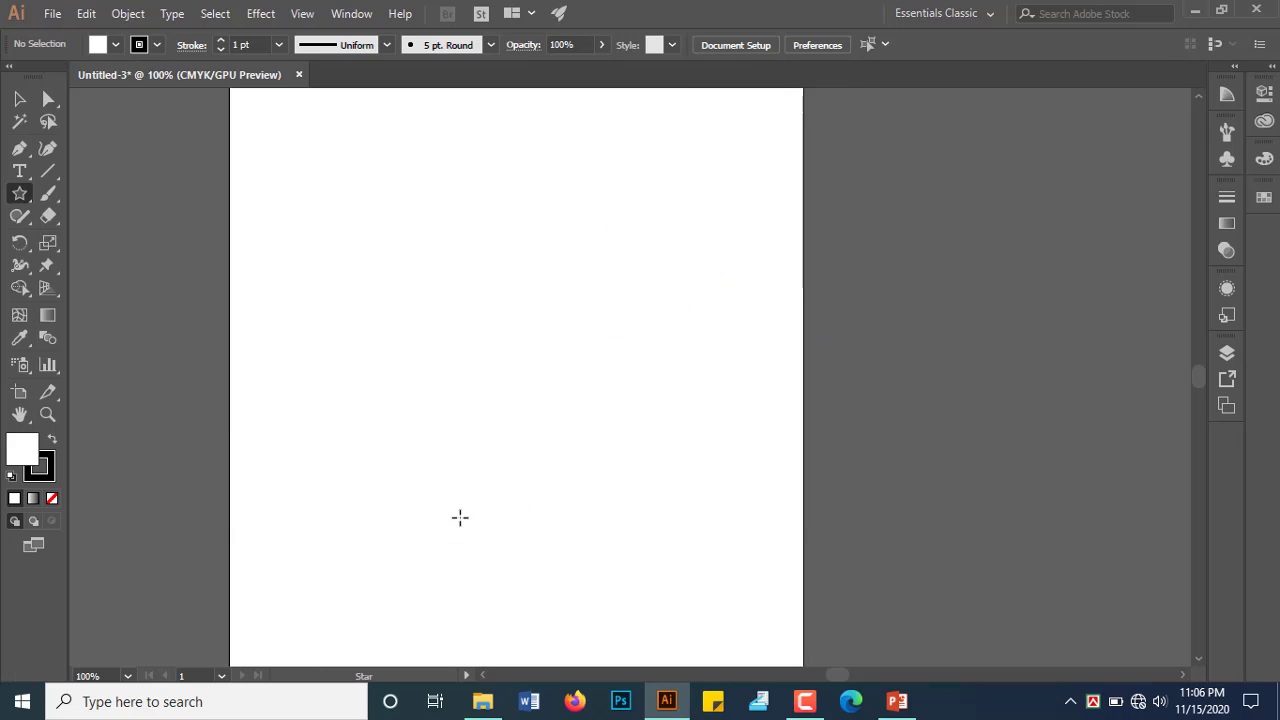